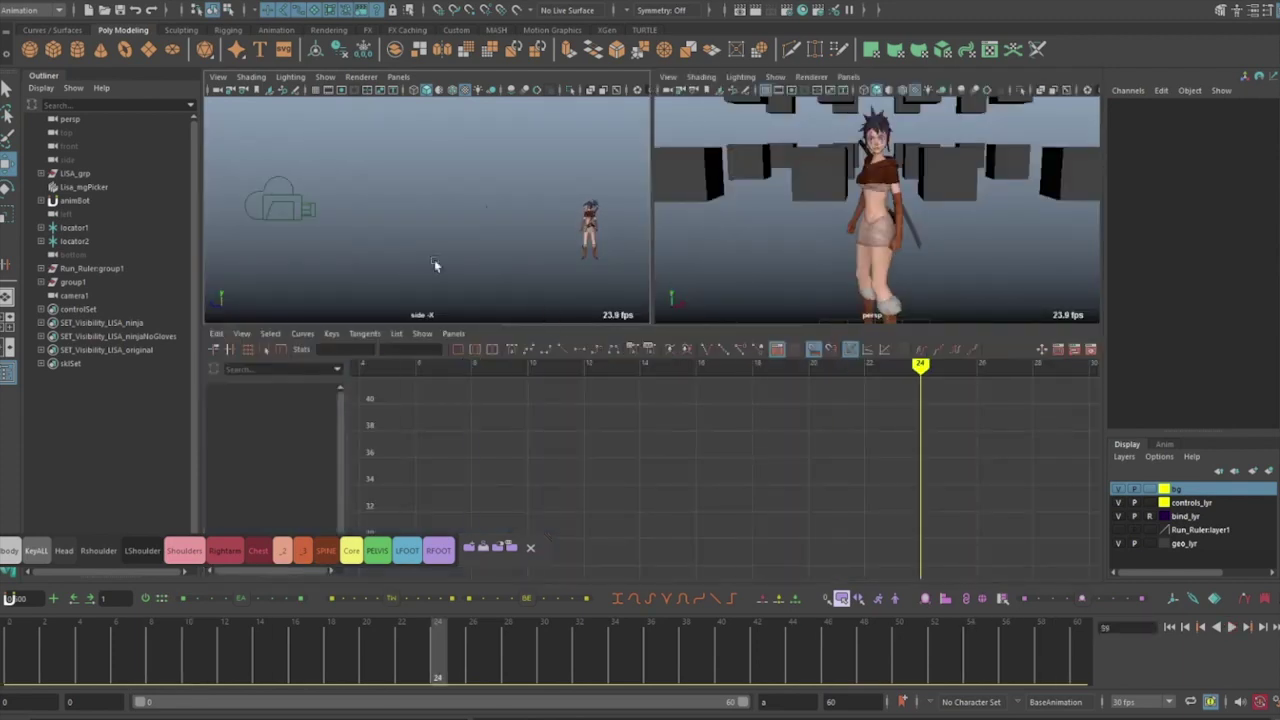
Step: Look through camera1 and key Translate Z from far away to close to the character
middle_drag(333, 222, 336, 226)
click(851, 80)
click(1017, 100)
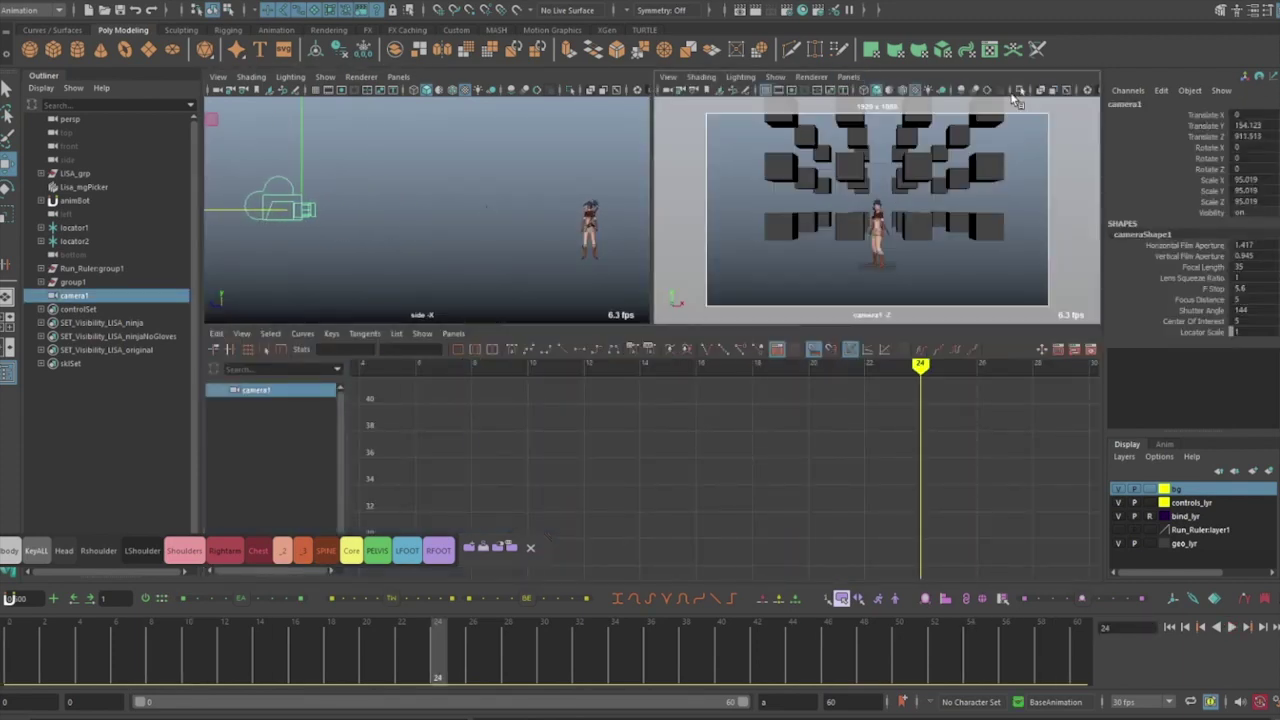
mouse_move(268, 205)
middle_down()
mouse_move(477, 218)
mouse_move(349, 223)
mouse_move(377, 270)
middle_up()
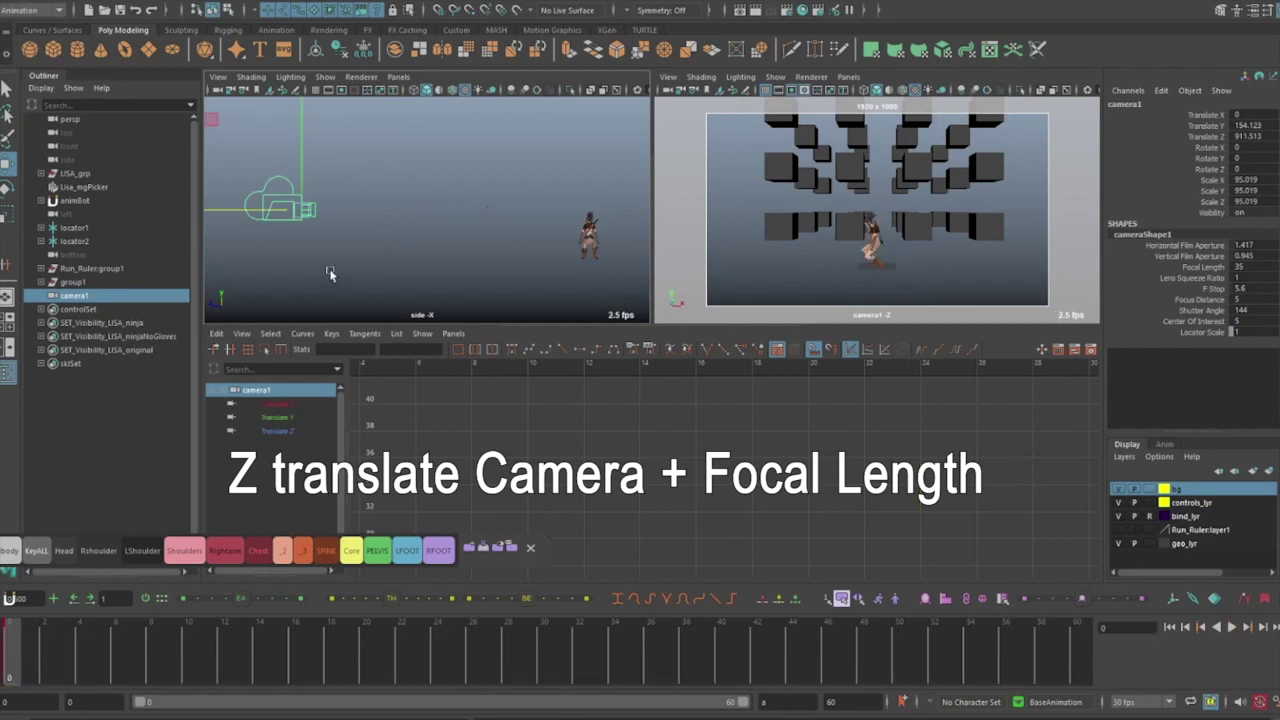
middle_drag(240, 211, 479, 246)
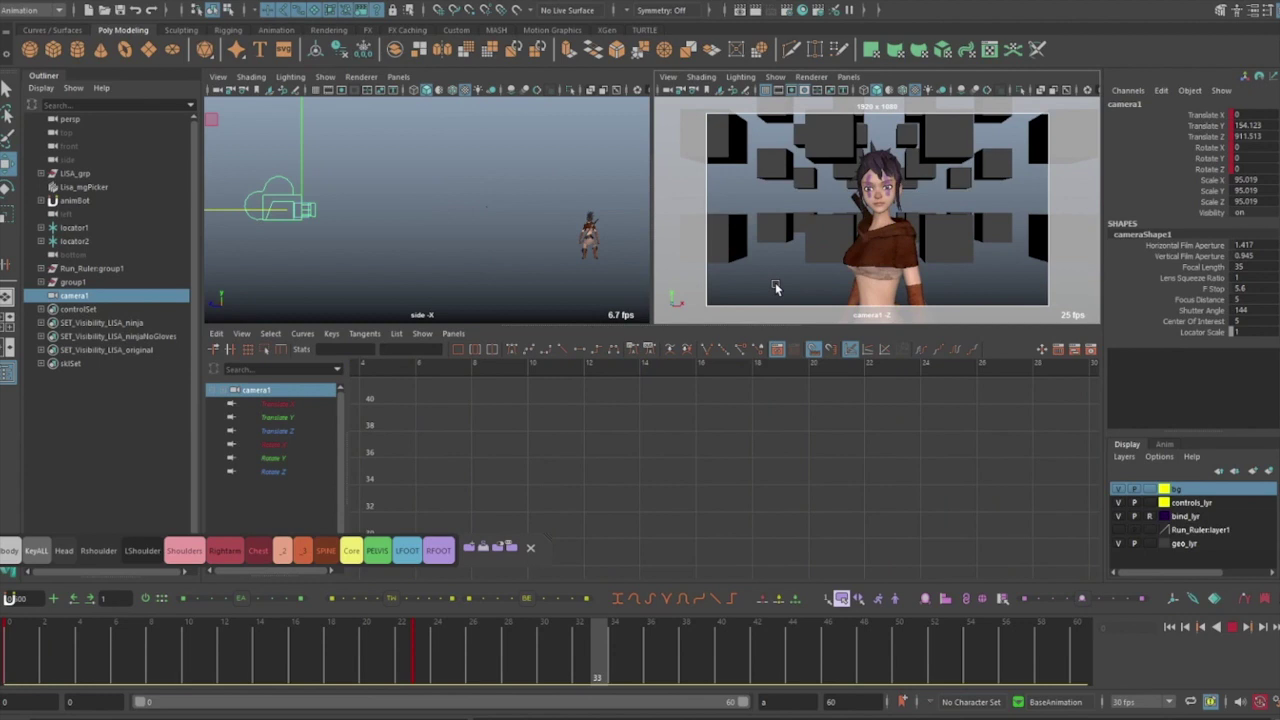
Step: Move camera1's second Translate Z key to frame 15 in the Graph Editor
key(f)
drag(560, 368, 709, 539)
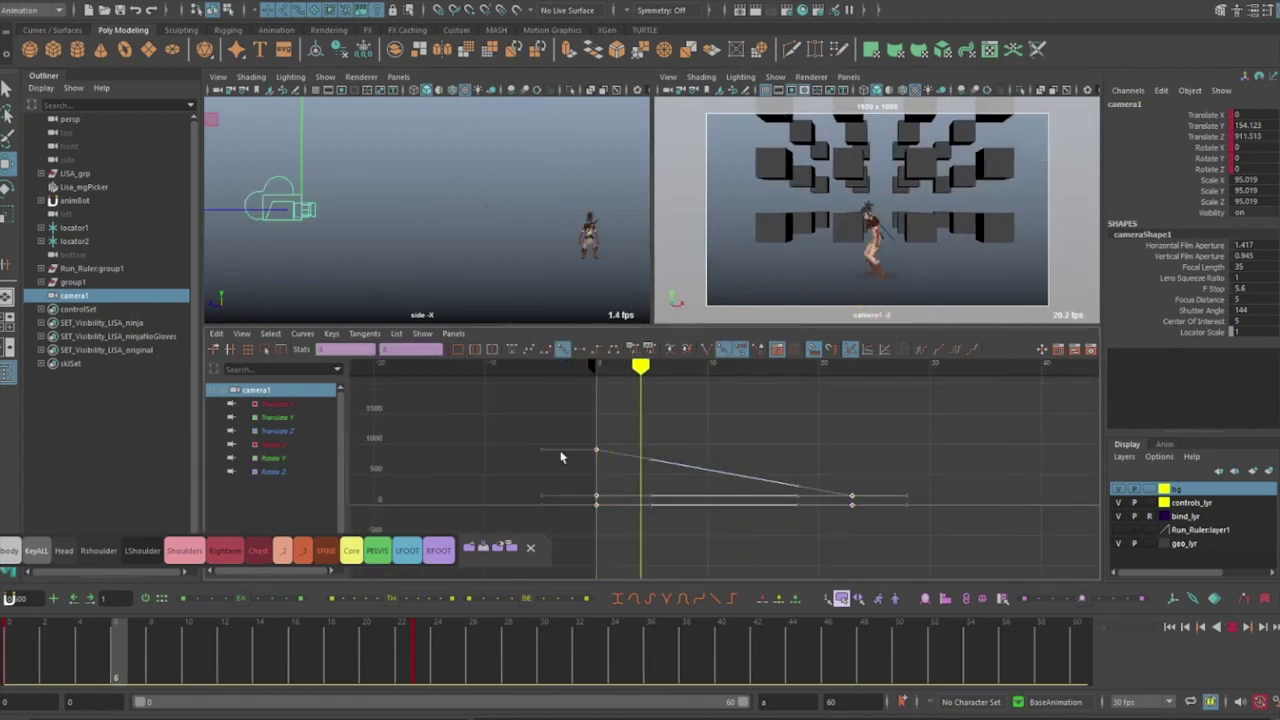
middle_drag(709, 539, 621, 539)
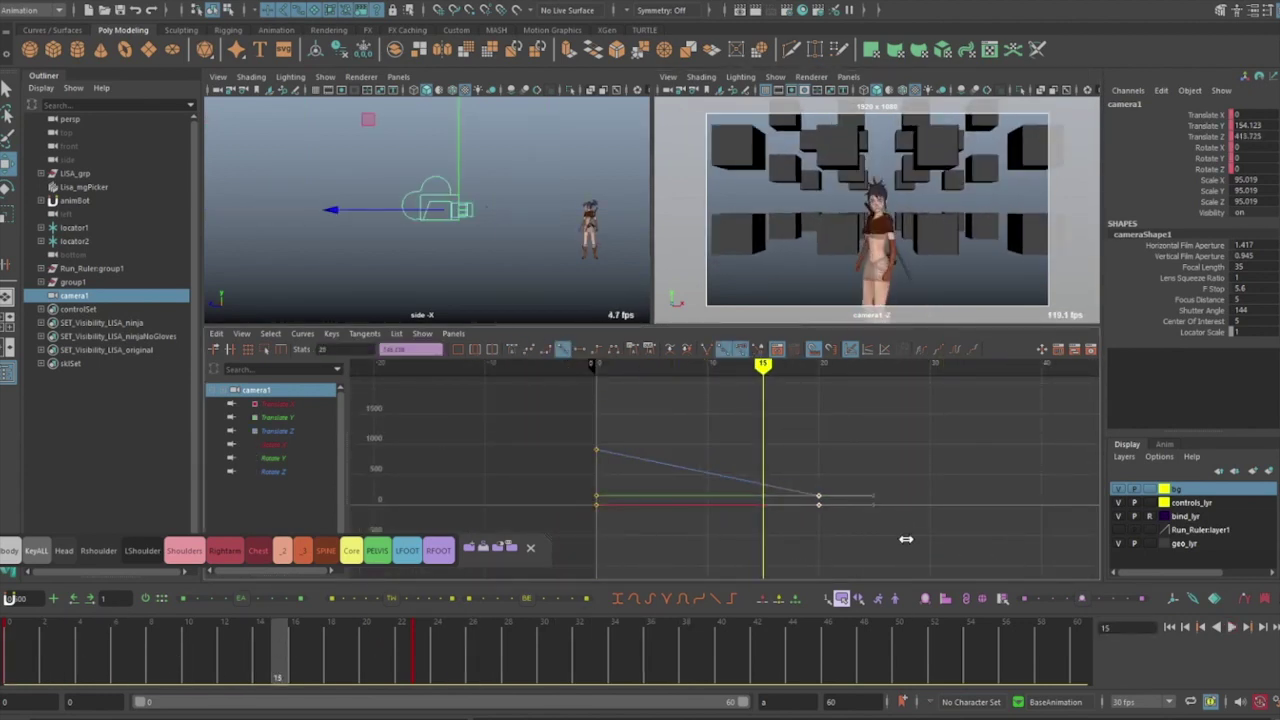
drag(277, 632, 12, 632)
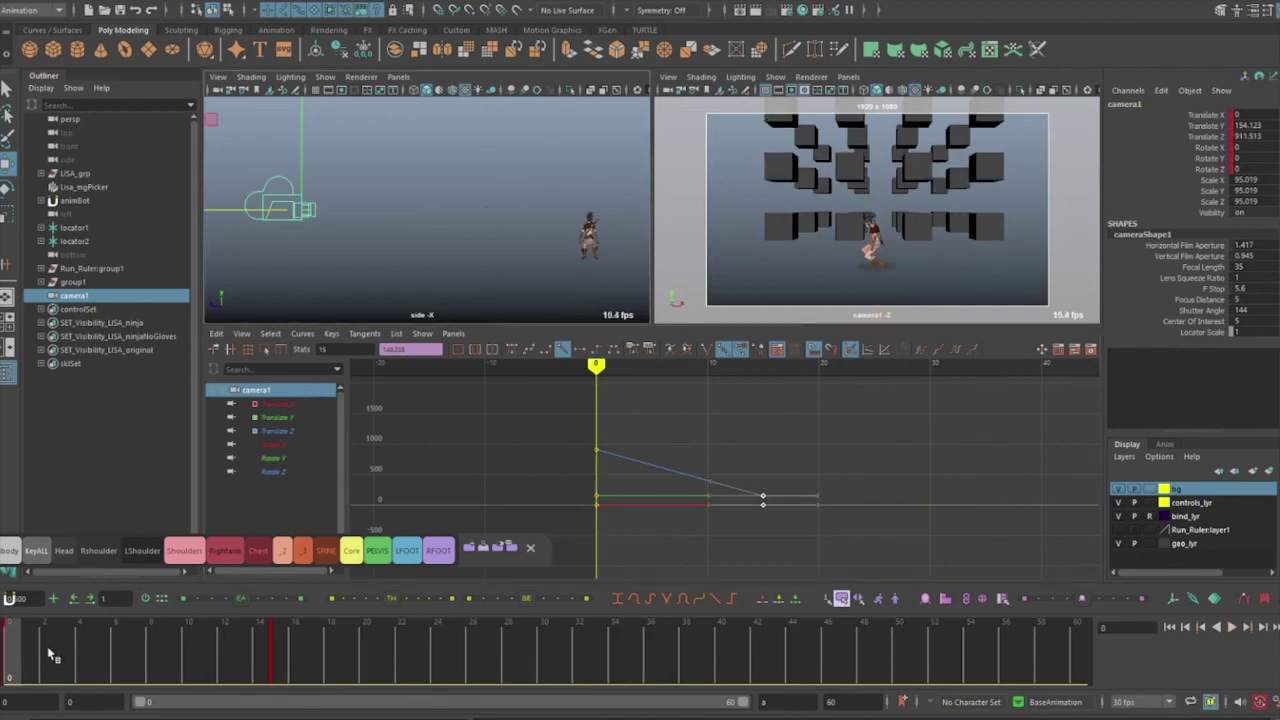
Step: Key Focal Length at 35 on frame 0 and at 18 on frame 15
right_drag(1215, 268, 1149, 309)
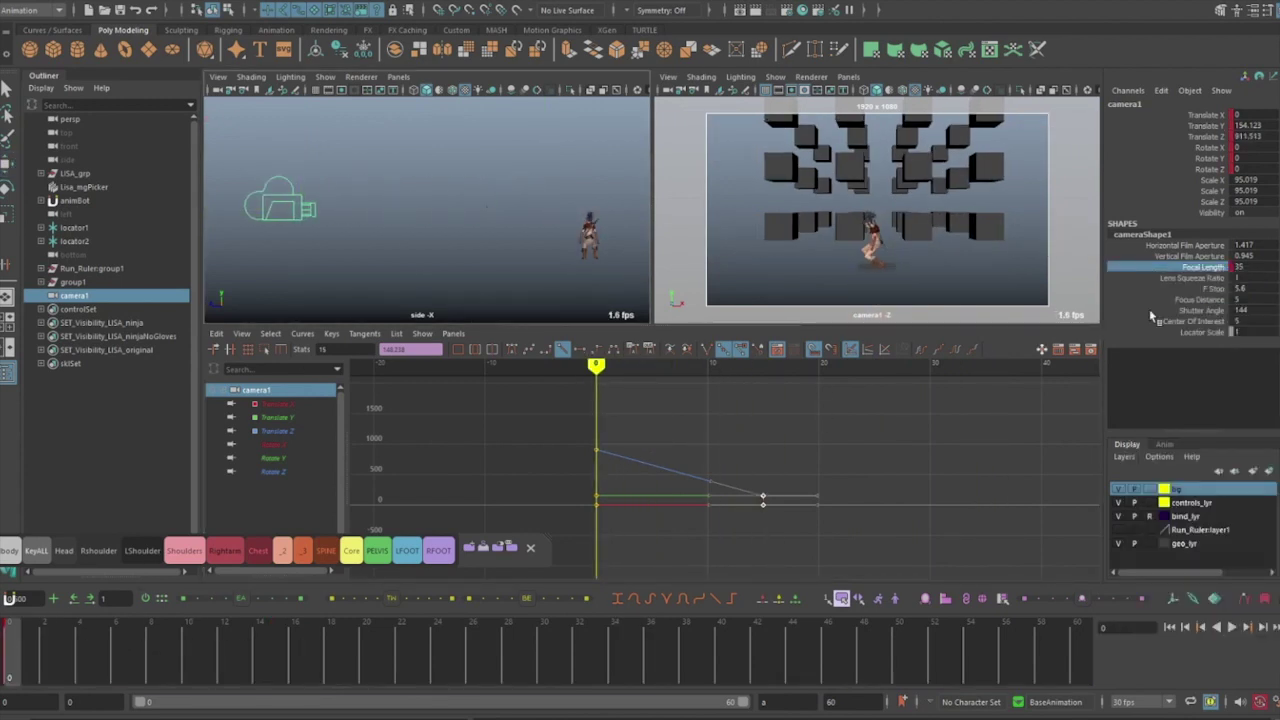
key(Escape)
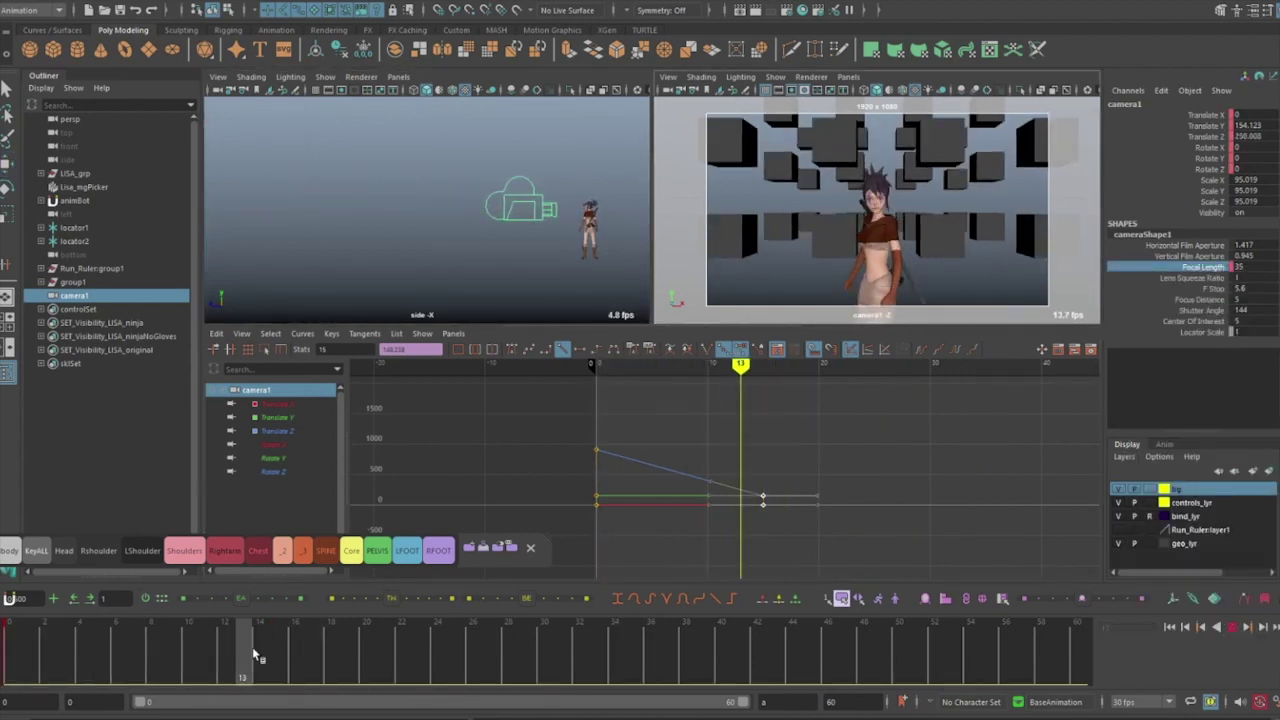
drag(257, 655, 277, 650)
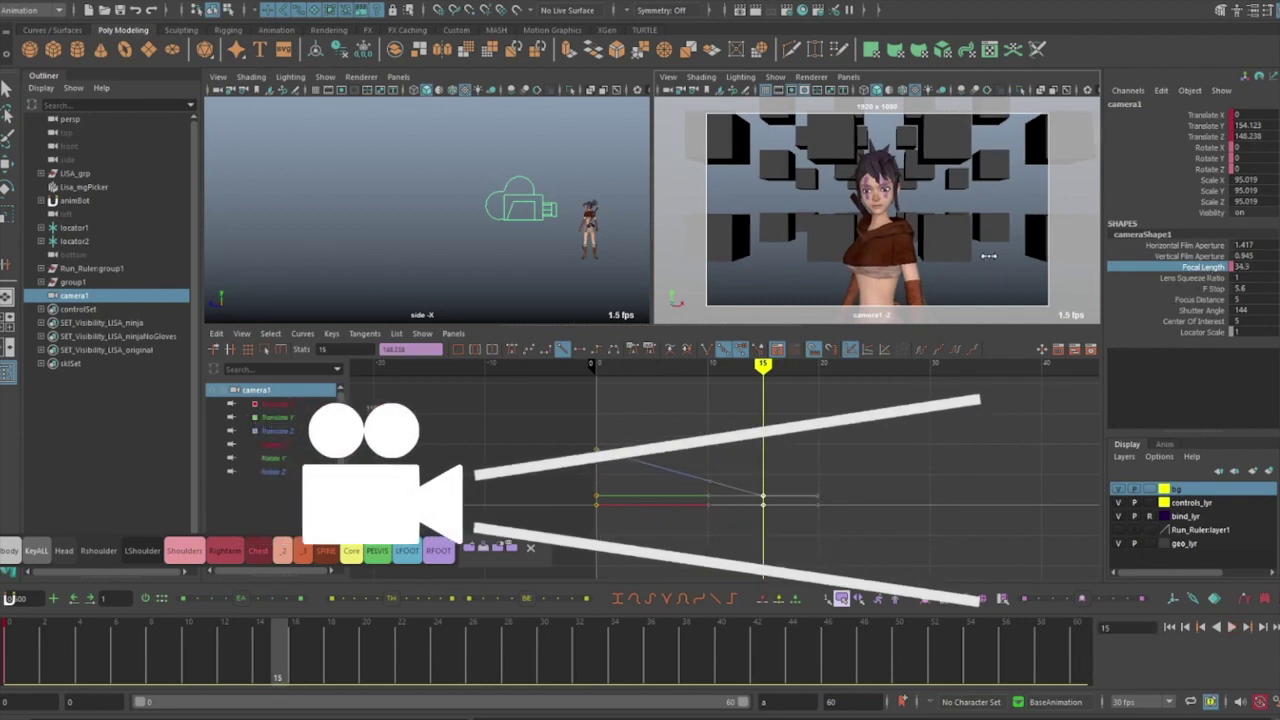
middle_drag(980, 273, 878, 273)
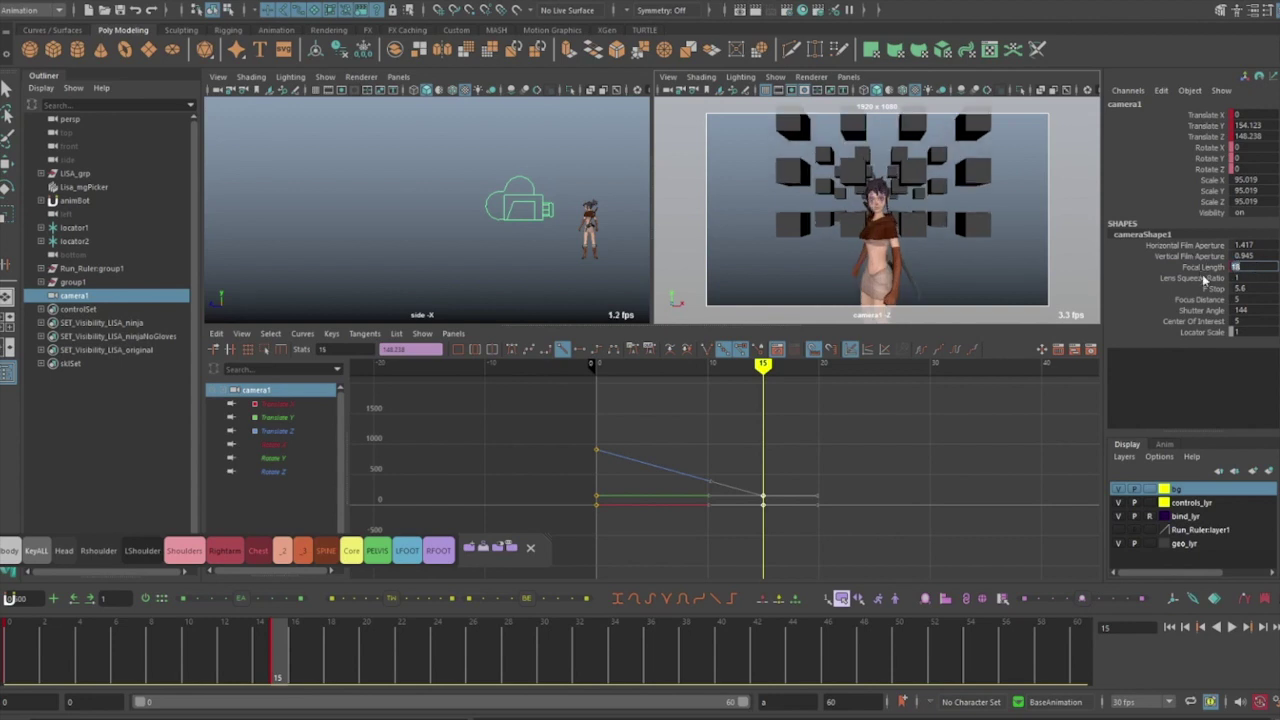
right_click(1203, 270)
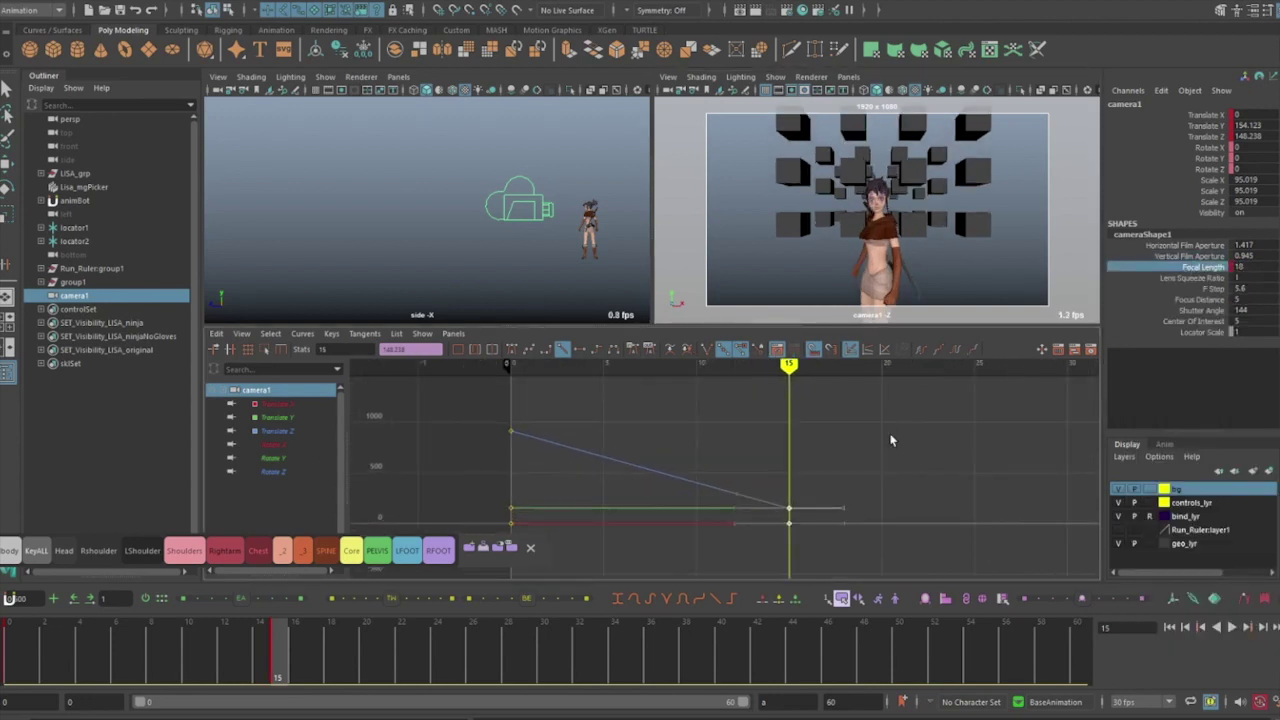
Step: Preview the dolly zoom, open camera1's Attribute Editor and frame the Focal Length curve
key(space)
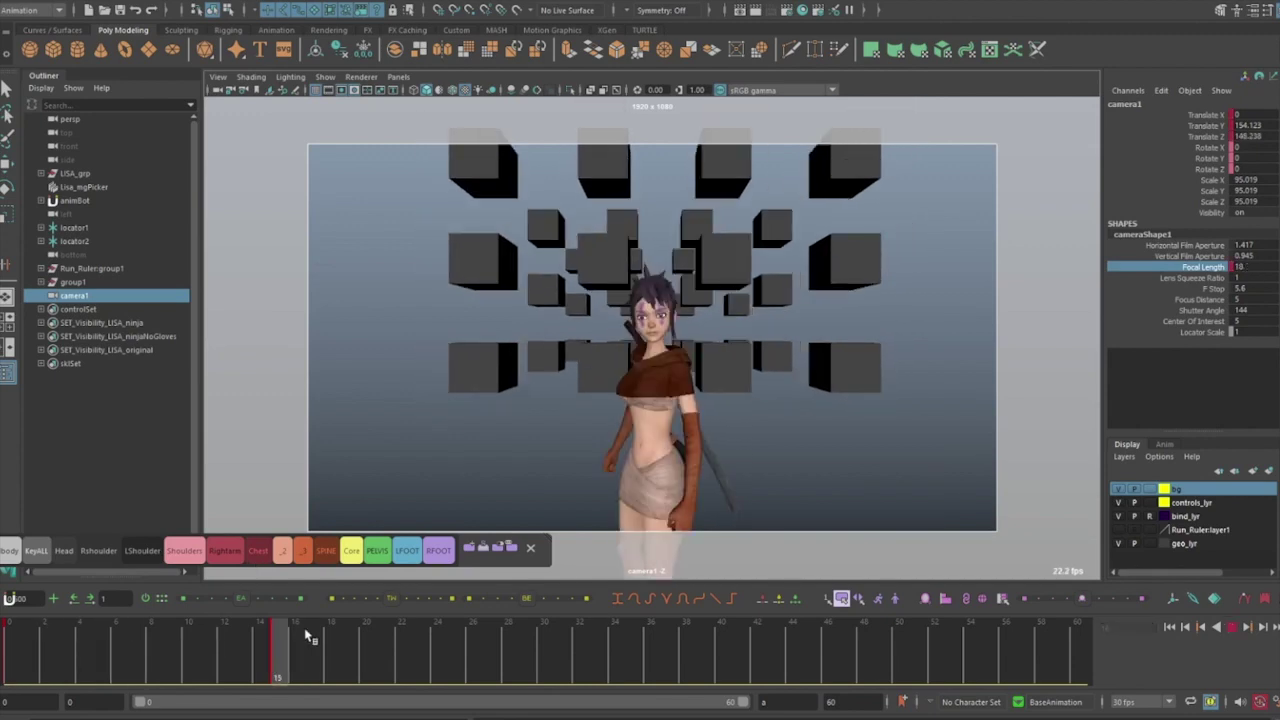
key(space)
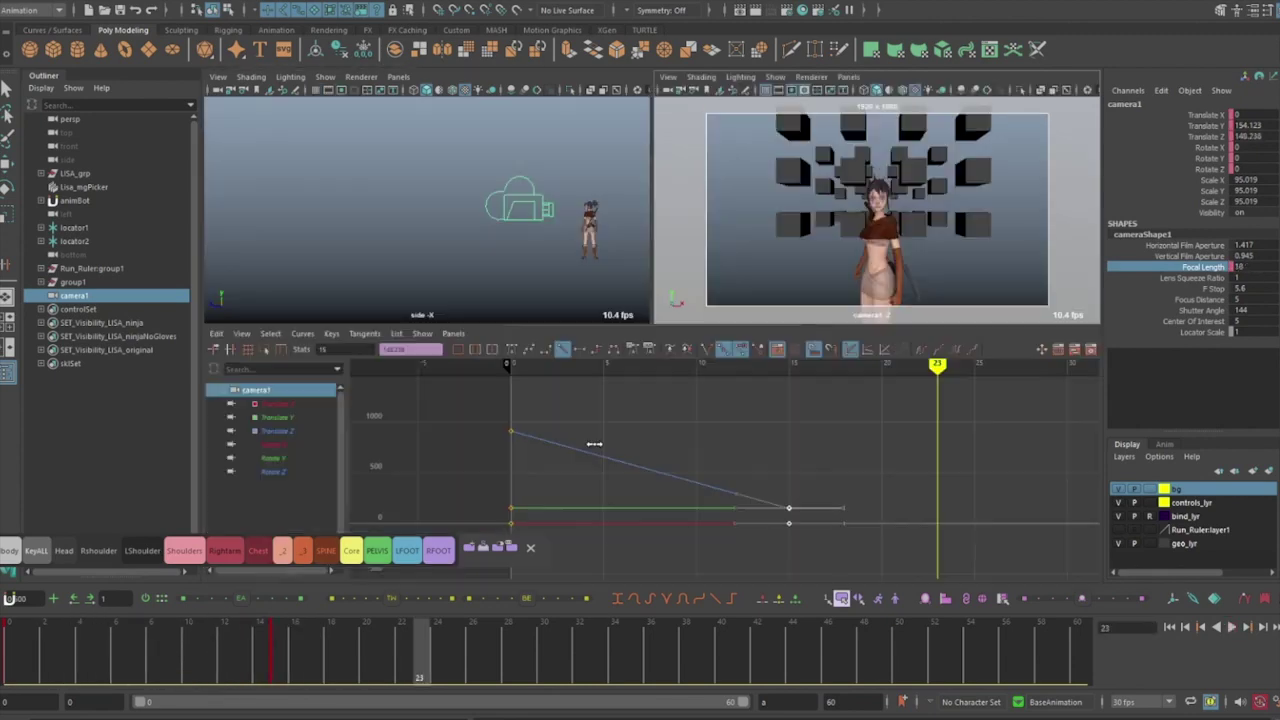
key(alt+v)
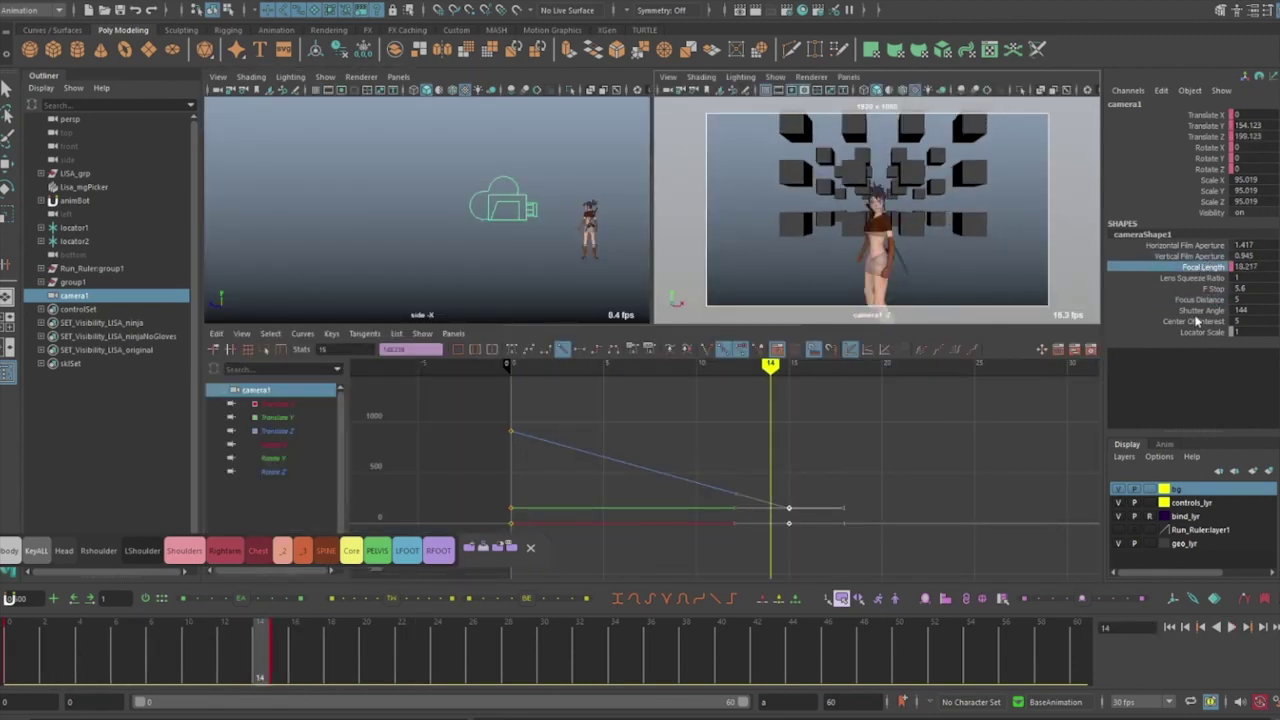
key(ctrl+a)
key(f)
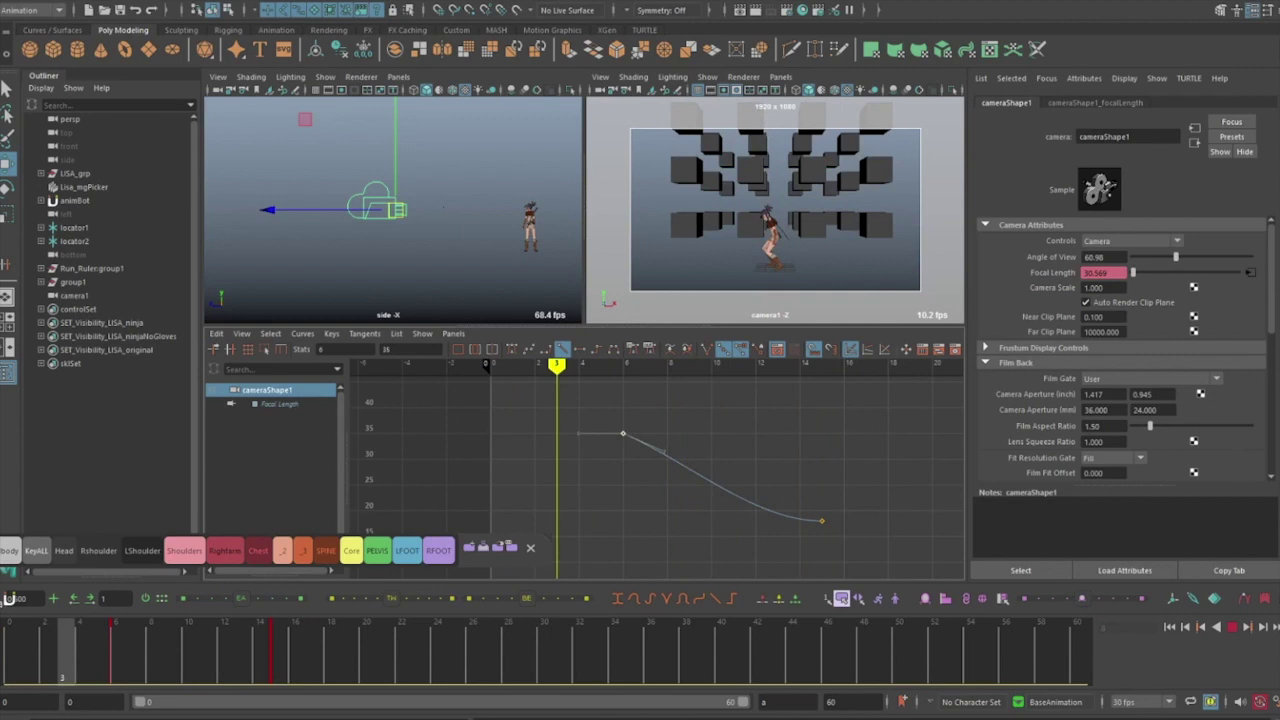
Step: Make the Focal Length curve's tangents non-weighted and select its final key
drag(35, 648, 287, 636)
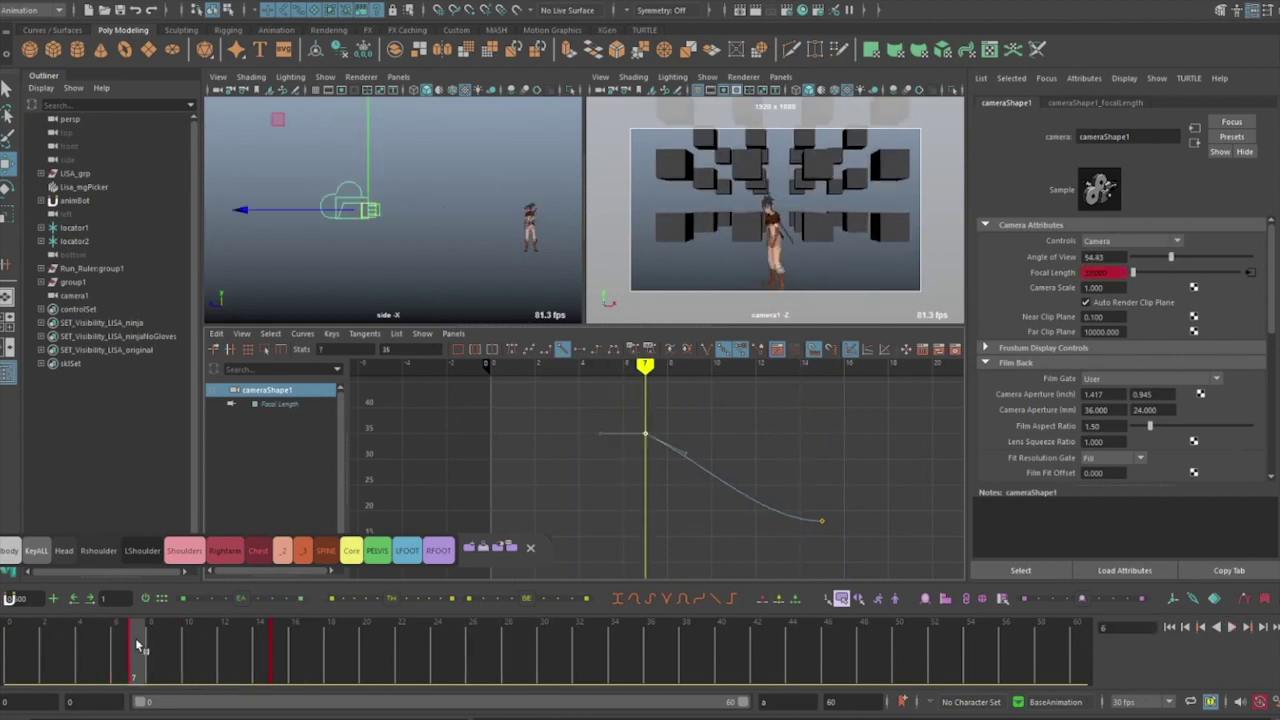
alt+middle_drag(910, 524, 824, 526)
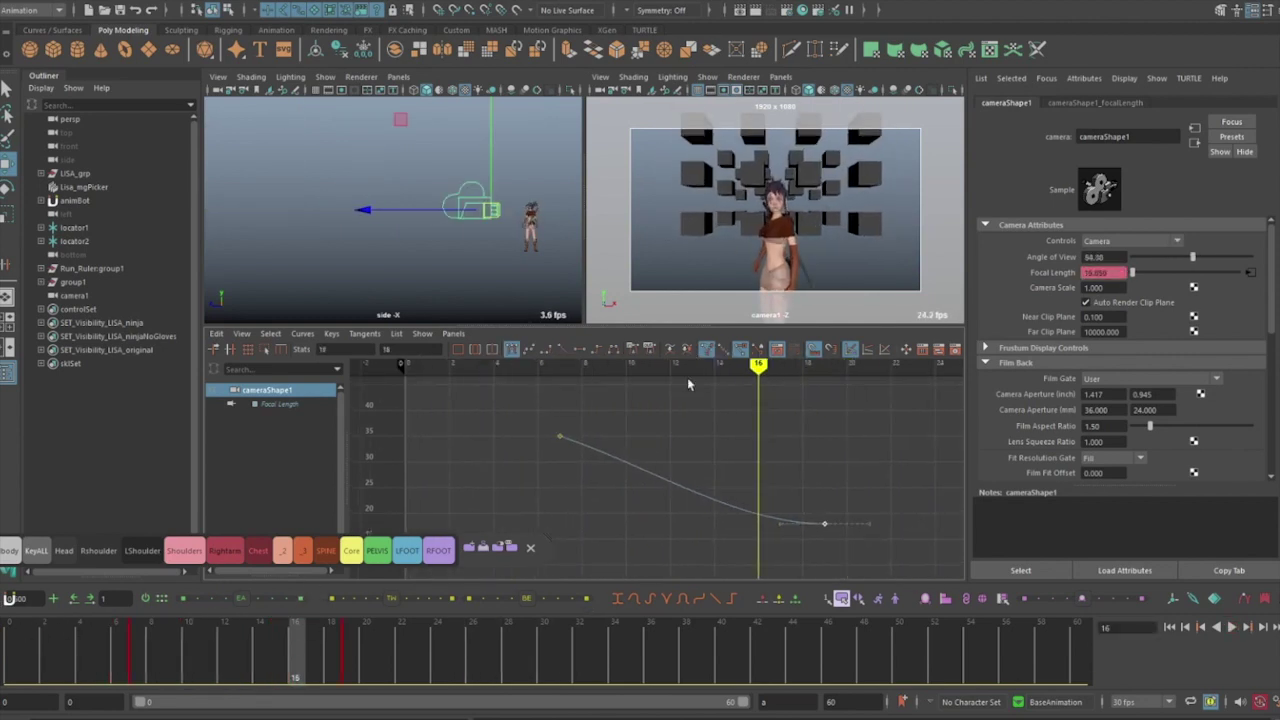
click(302, 334)
click(352, 669)
drag(758, 458, 880, 564)
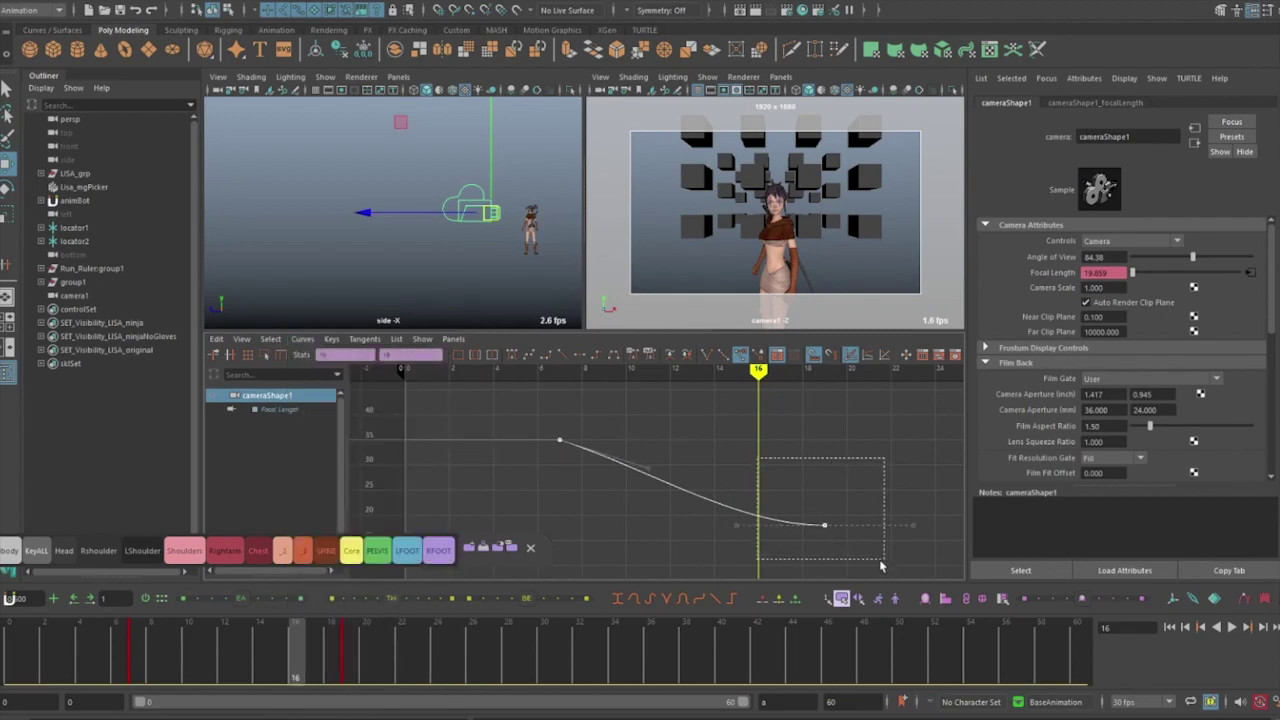
Step: Play back the dolly zoom full-size and step through frames to check it
key(alt+v)
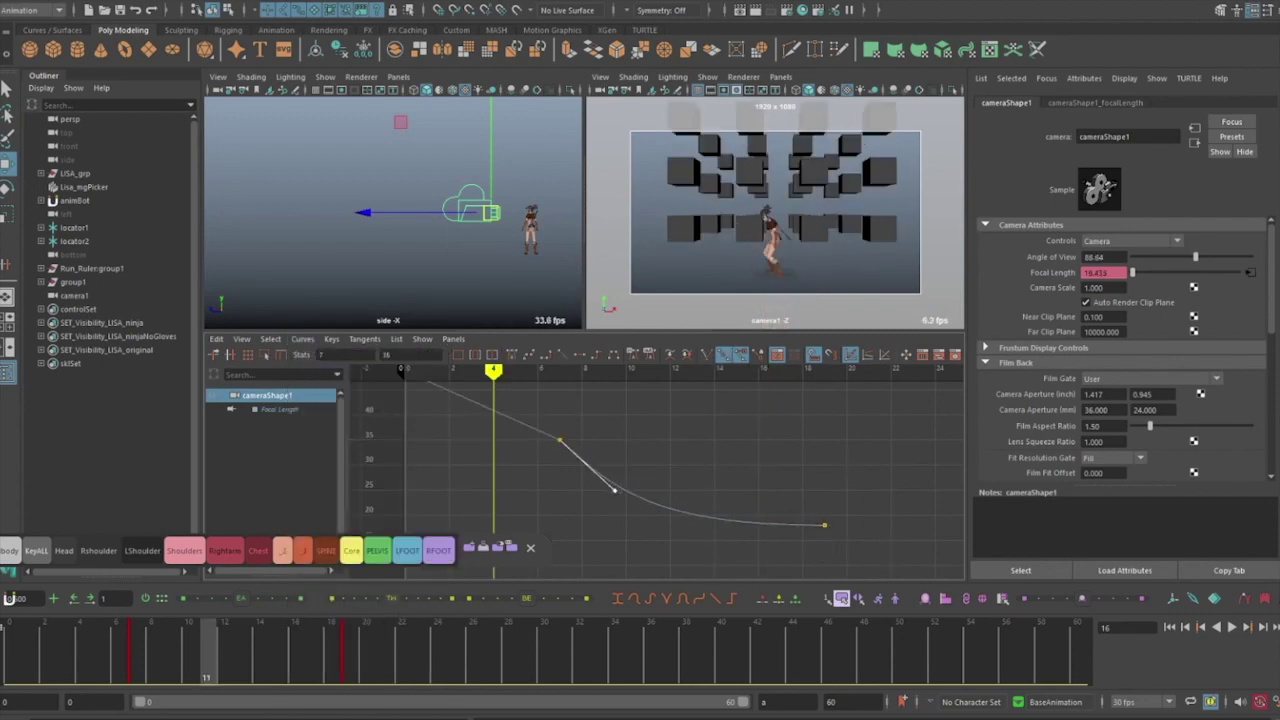
key(space)
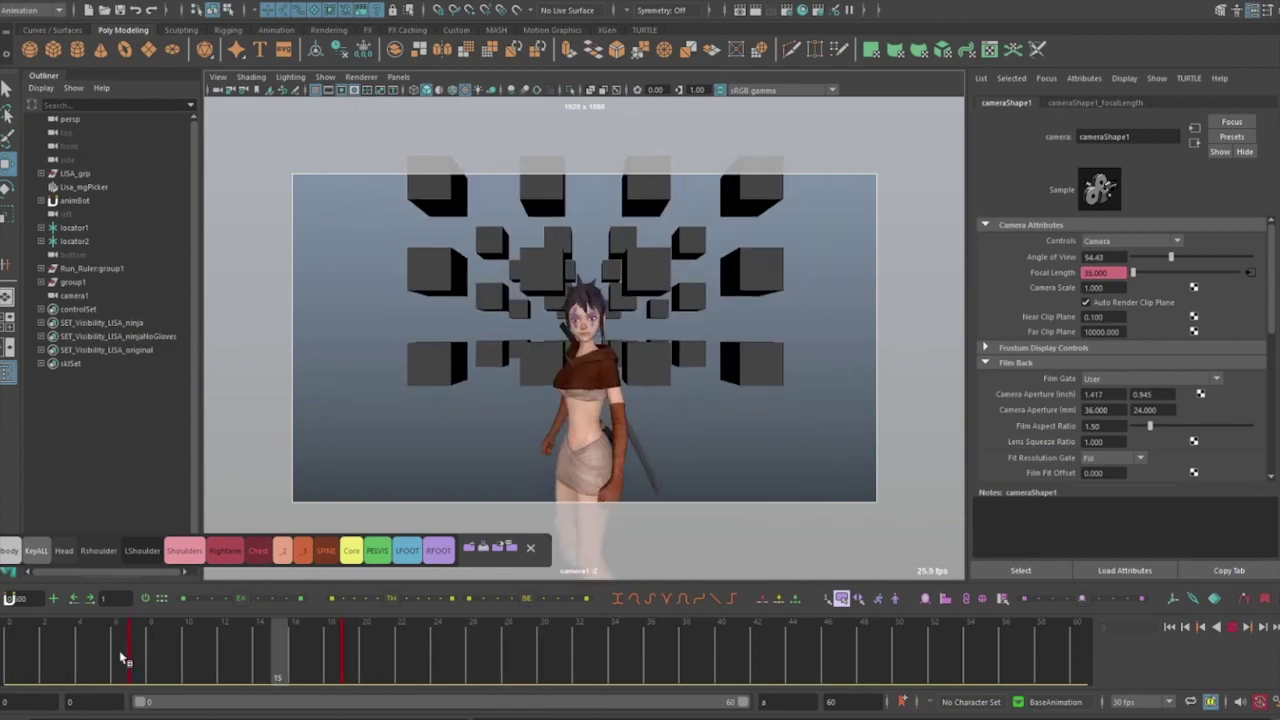
drag(266, 651, 342, 657)
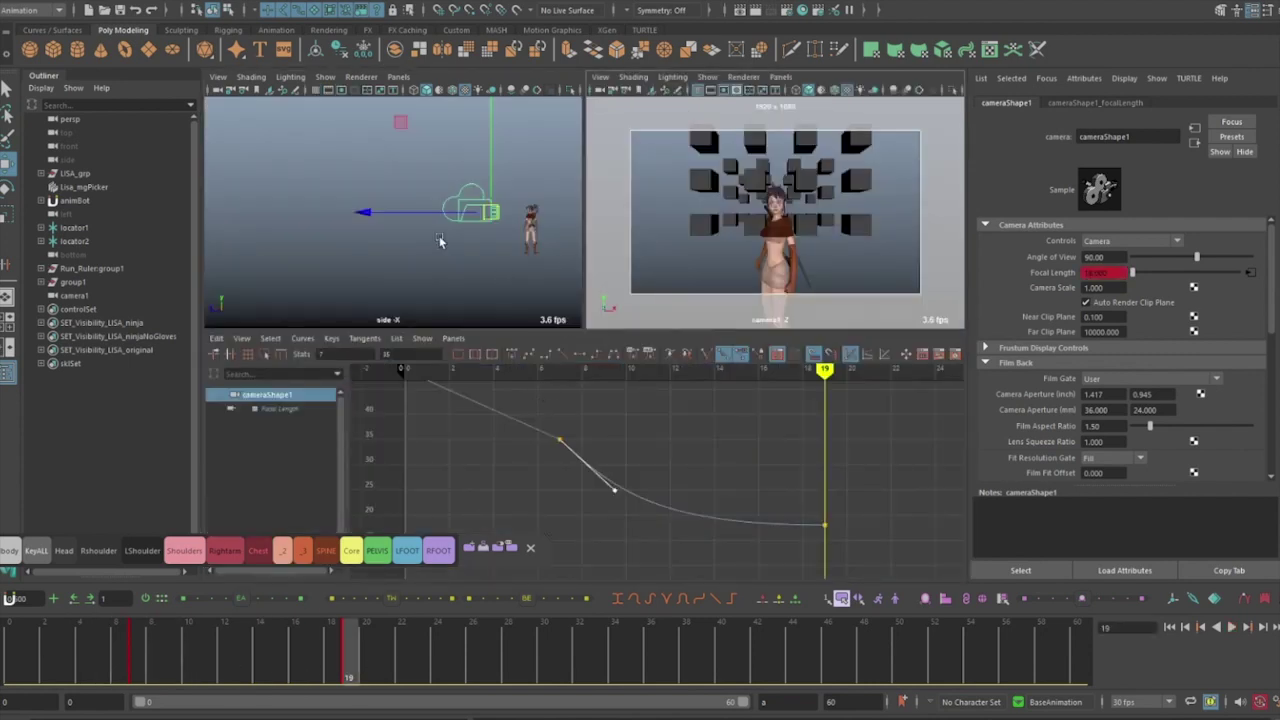
Step: Show camera1's Translate X/Y/Z curves in the Graph Editor
click(440, 241)
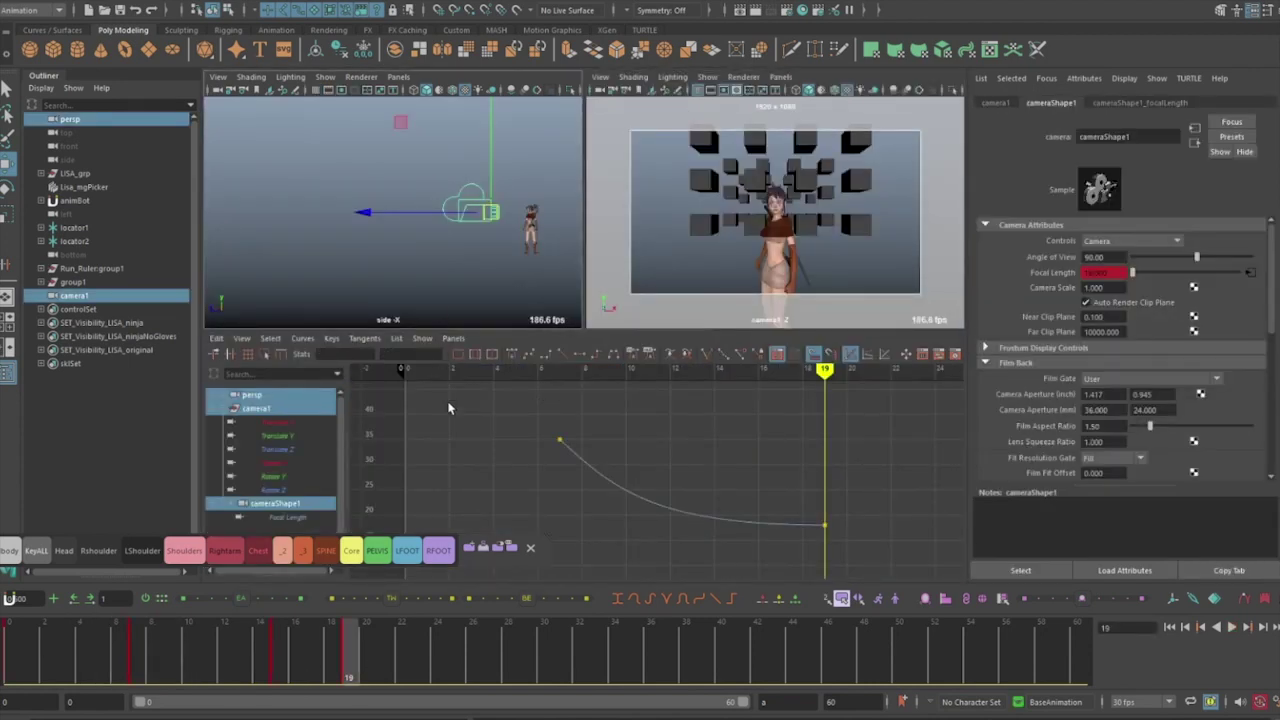
drag(322, 436, 295, 452)
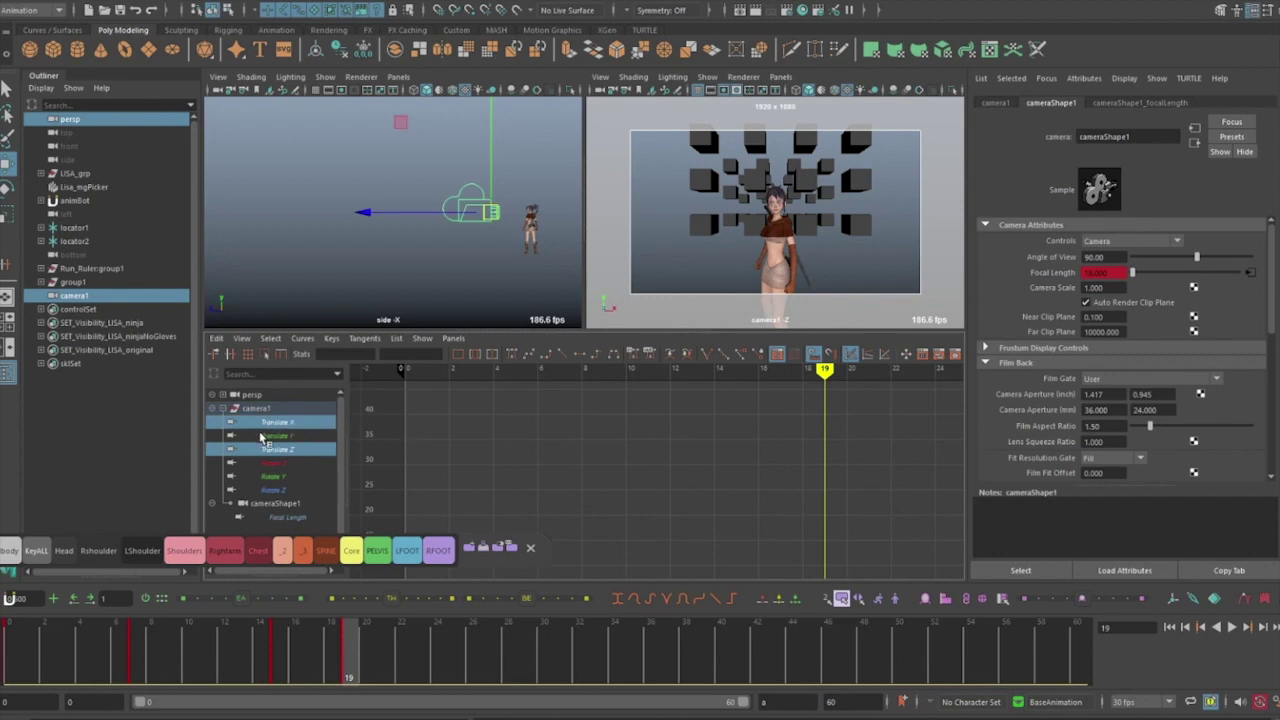
scroll(691, 466, down, 5)
scroll(592, 472, up, 3)
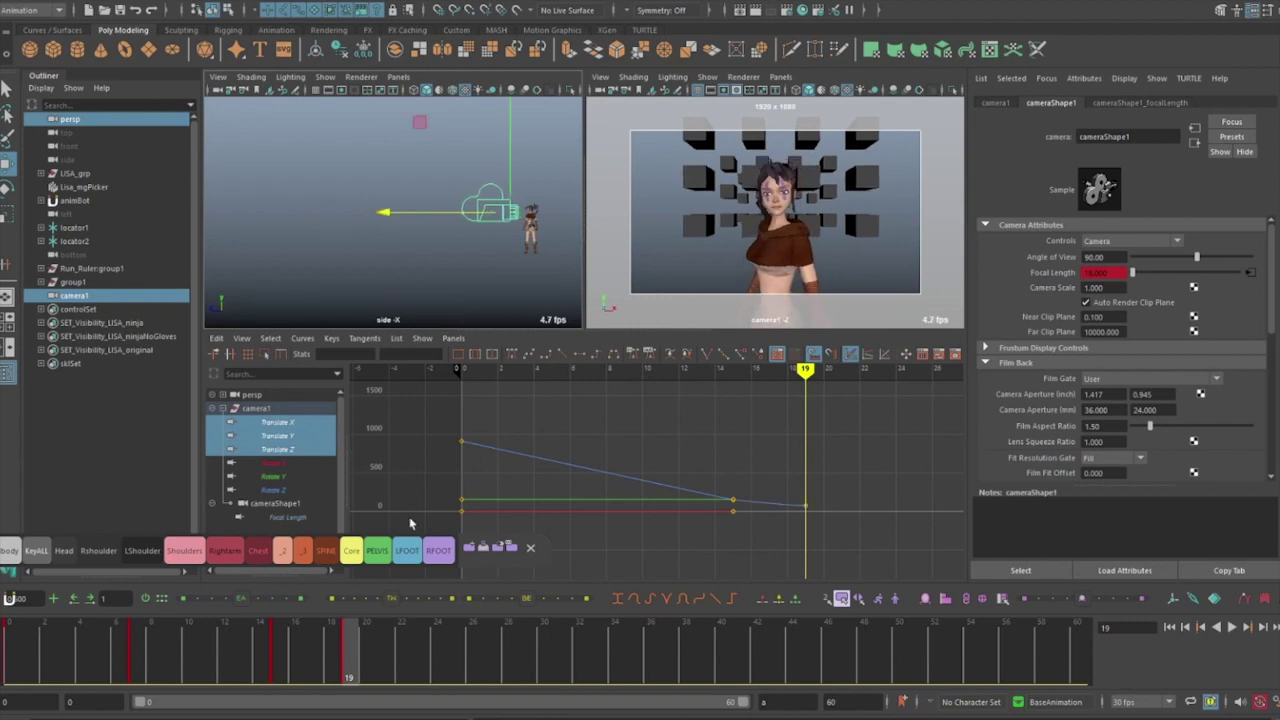
Step: Play and scrub the camera push-in full-size, ending around frame 4
key(space)
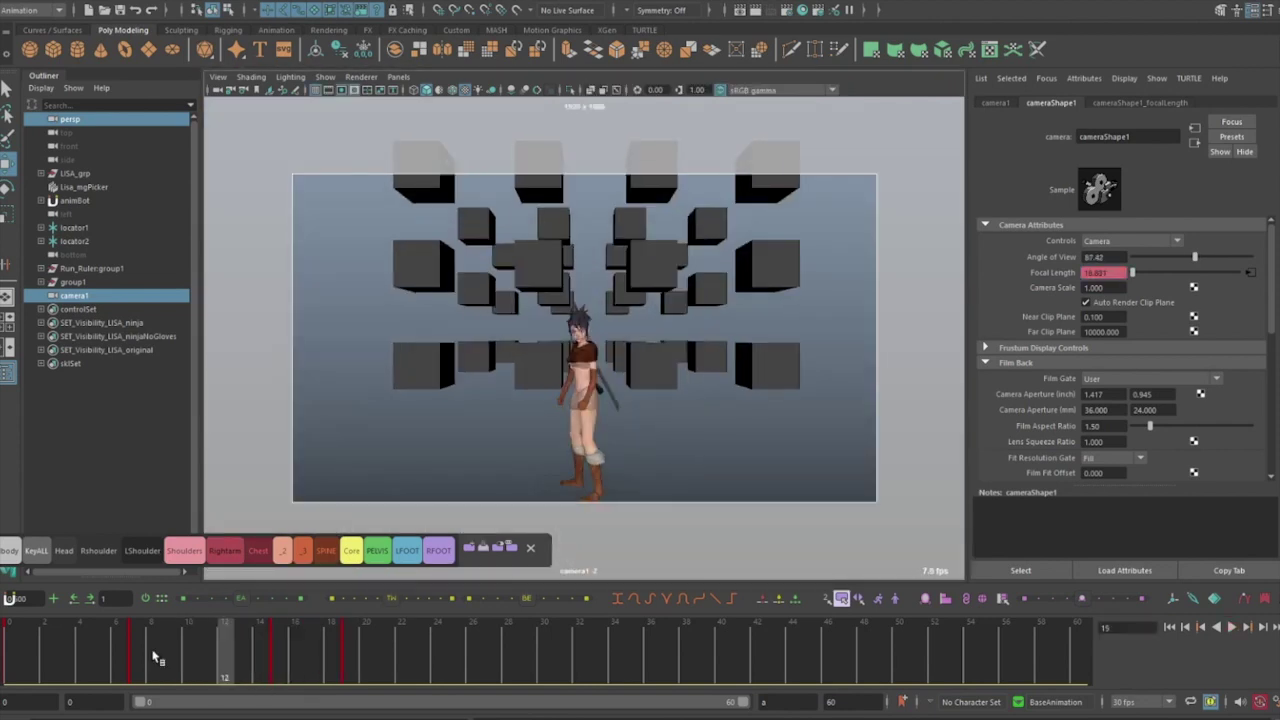
mouse_move(274, 635)
mouse_down()
mouse_move(357, 640)
mouse_move(313, 640)
mouse_up()
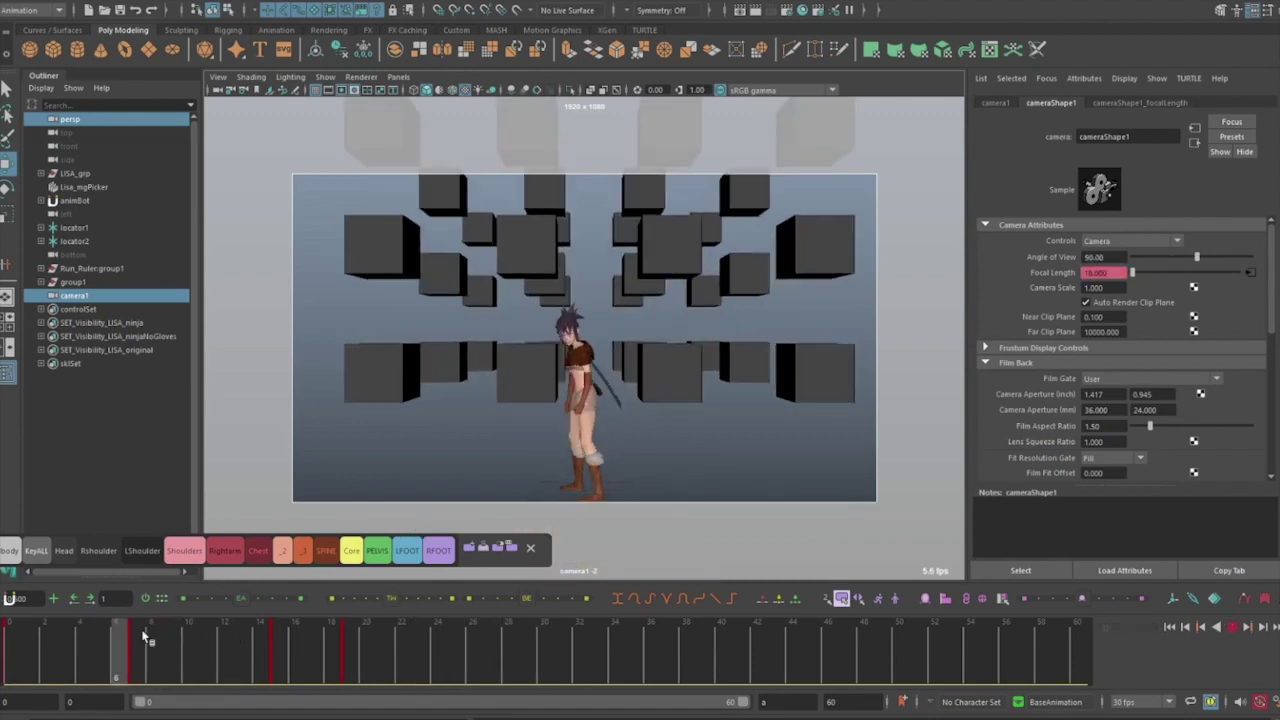
drag(216, 632, 155, 632)
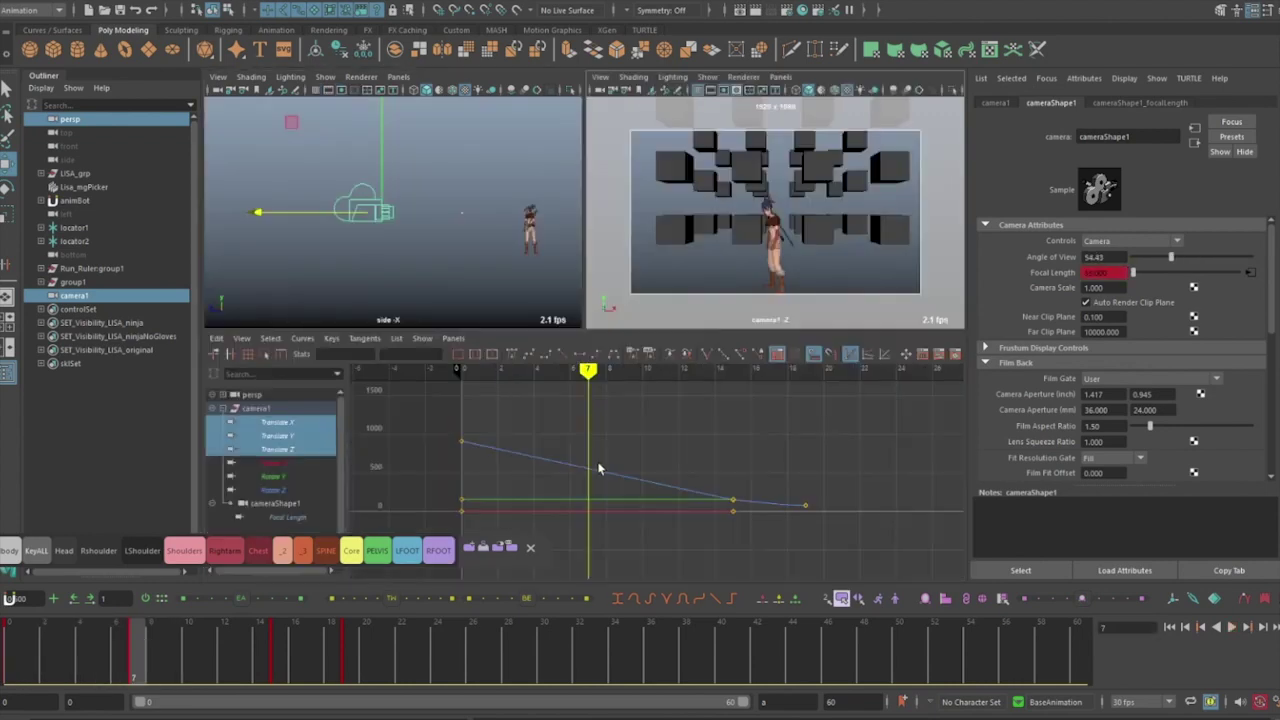
key(space)
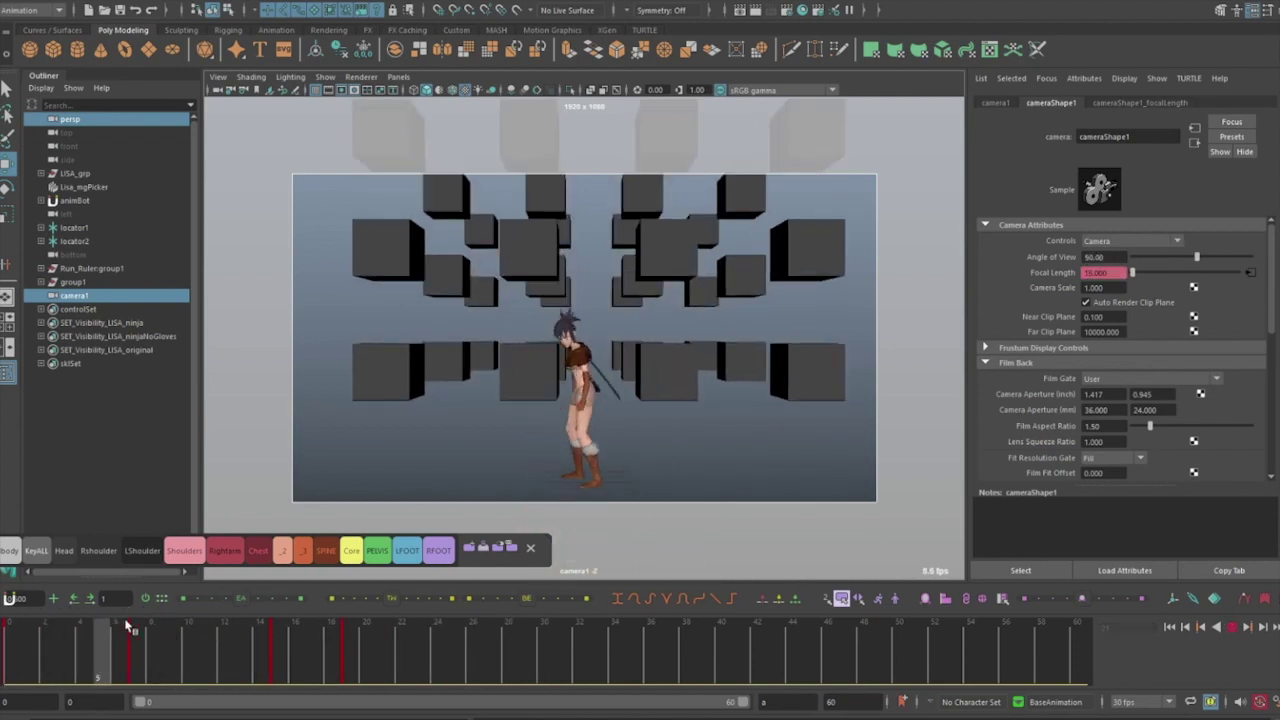
drag(128, 626, 277, 628)
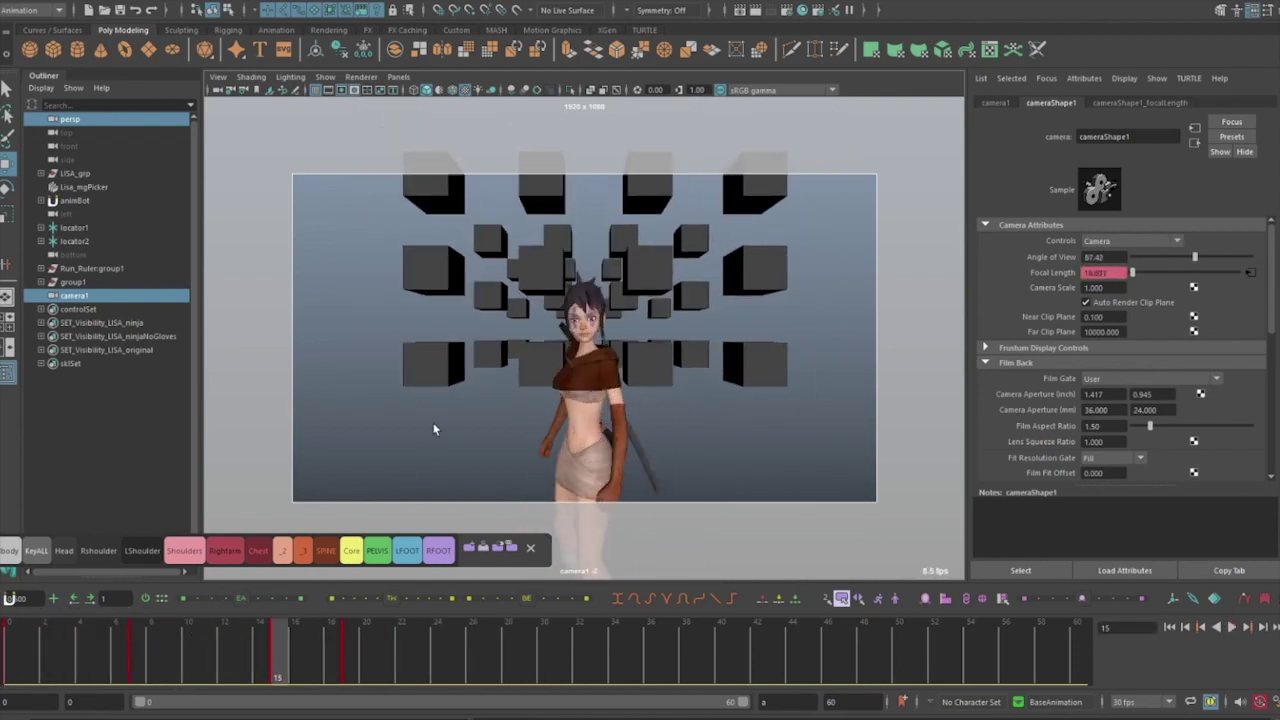
key(space)
drag(224, 650, 76, 657)
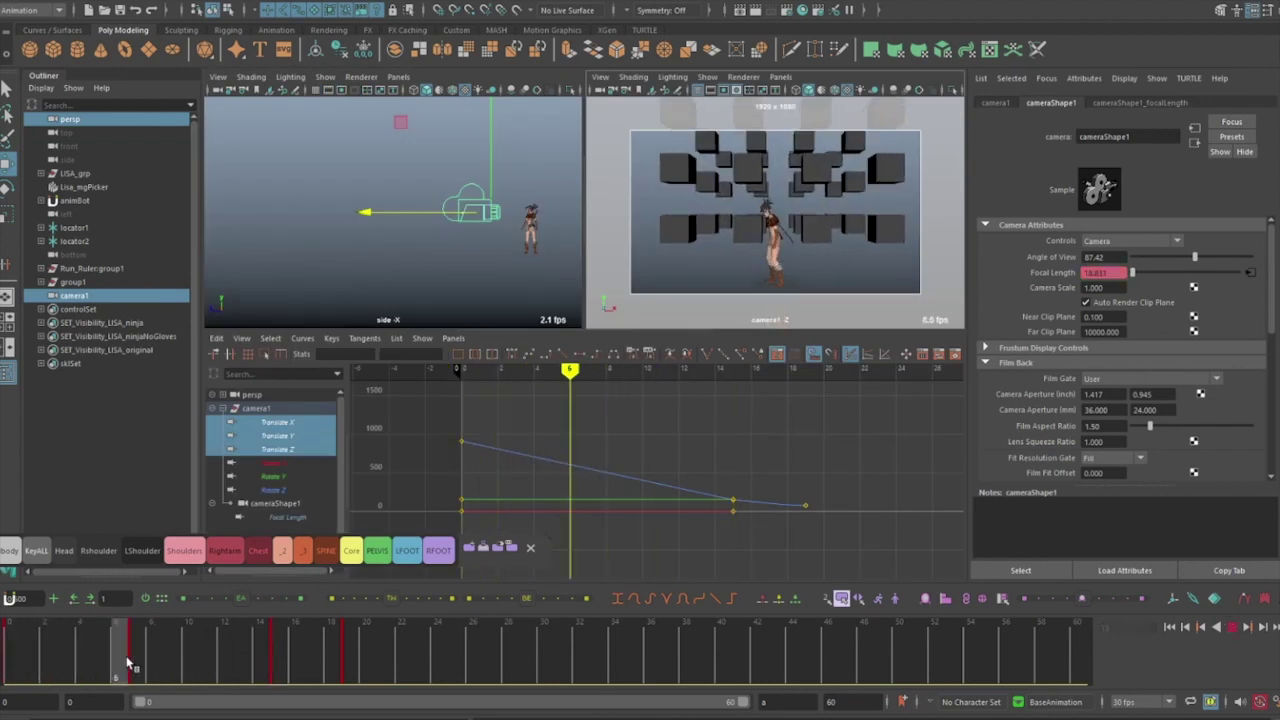
Step: Isolate the Focal Length curve and move its last key to frame 23
click(297, 519)
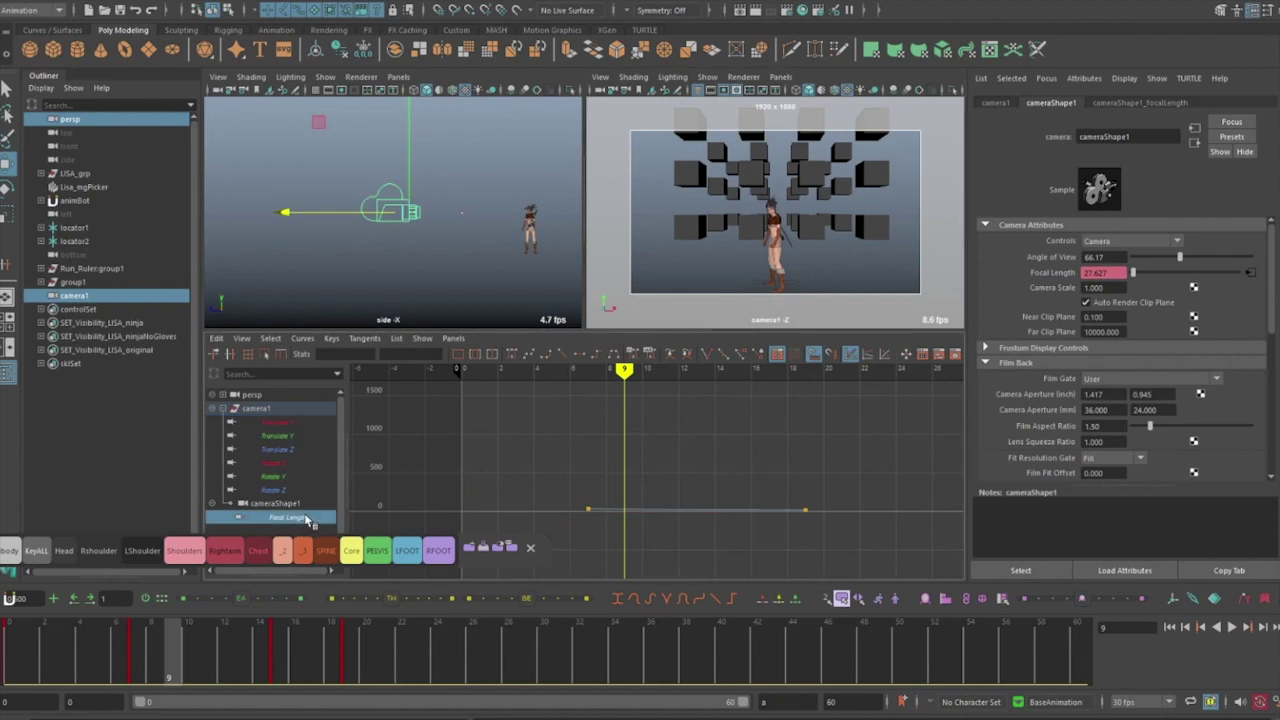
key(f)
key(alt+comma)
key(alt+comma)
key(alt+v)
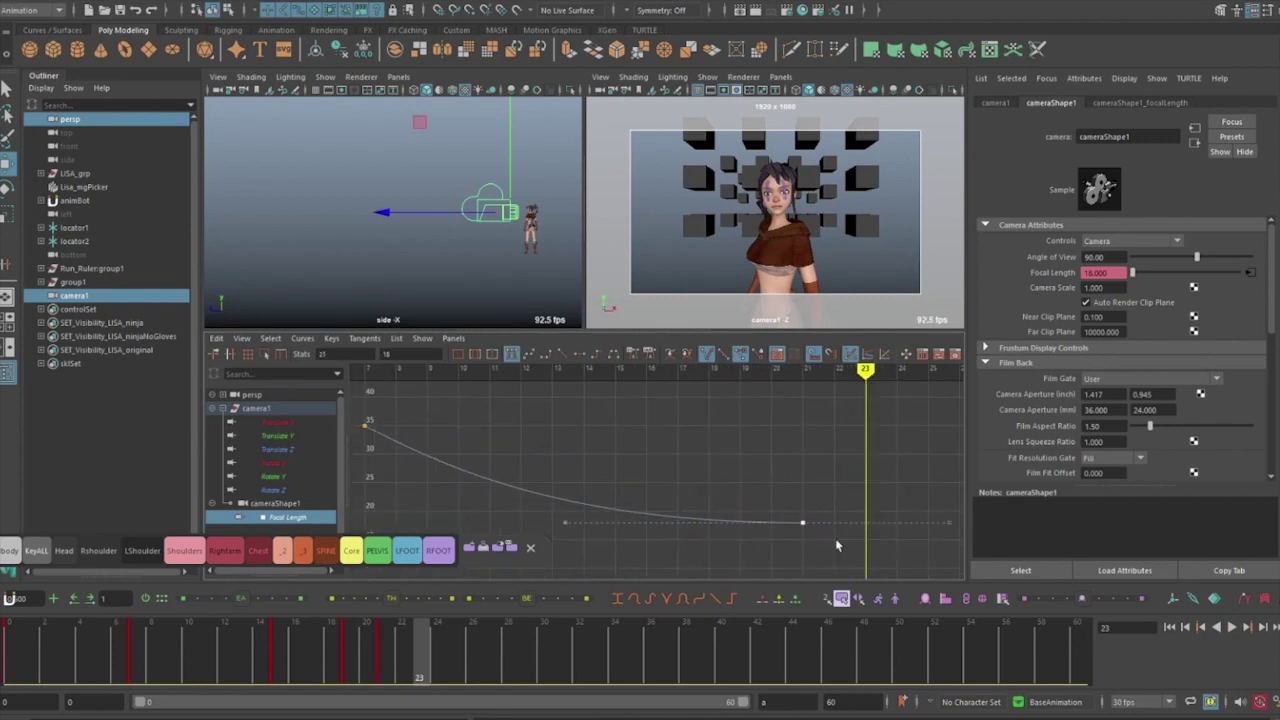
middle_drag(837, 545, 871, 540)
Step: Play back the longer zoom full-size and scrub back to around frame 7
drag(779, 570, 647, 493)
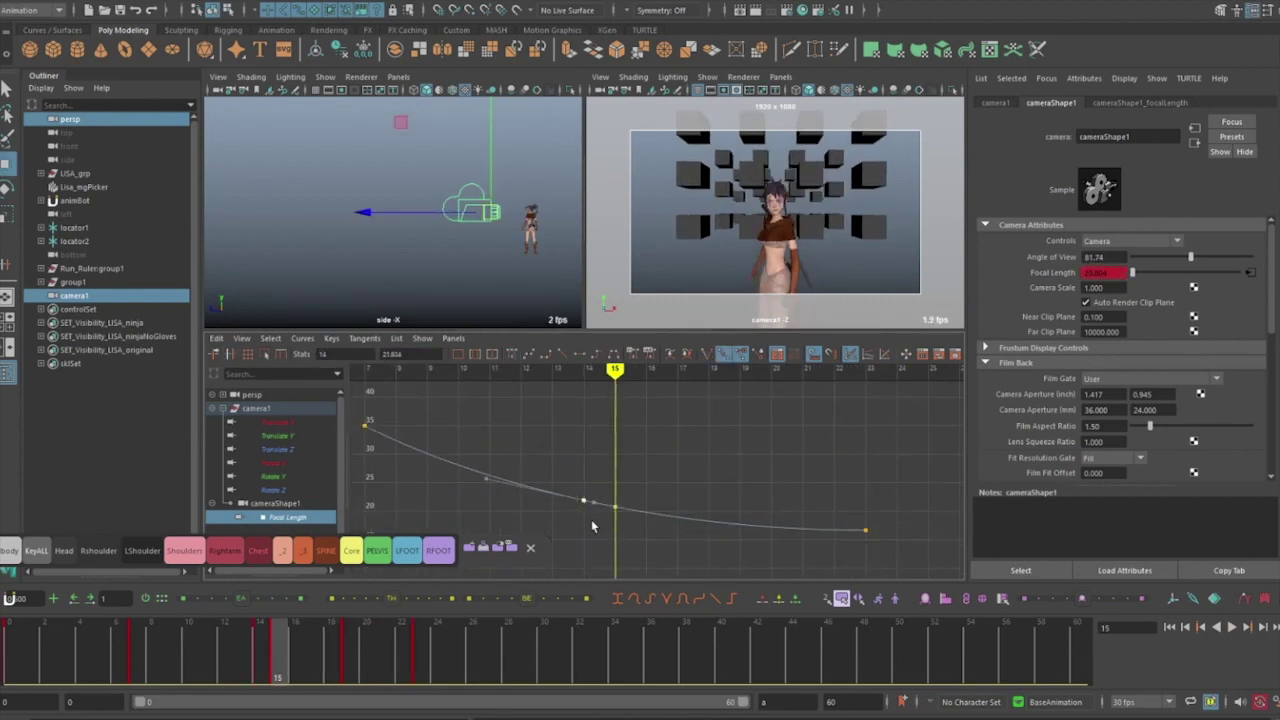
key(space)
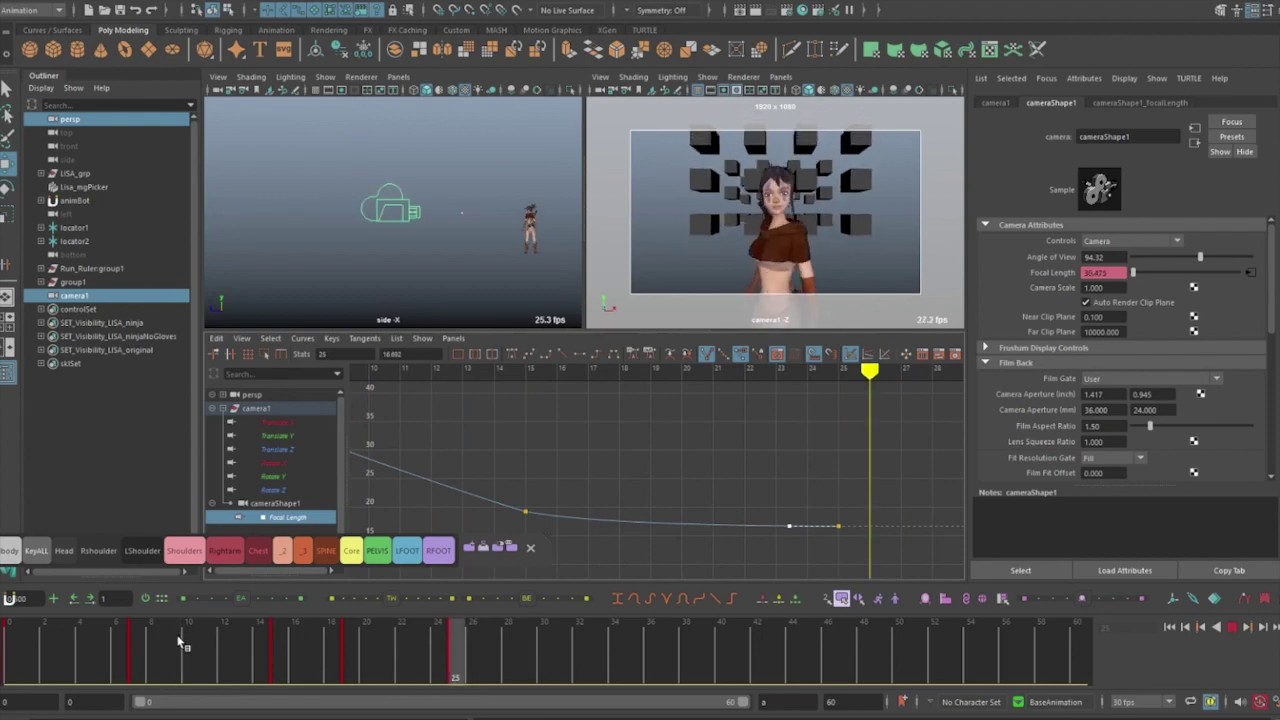
key(space)
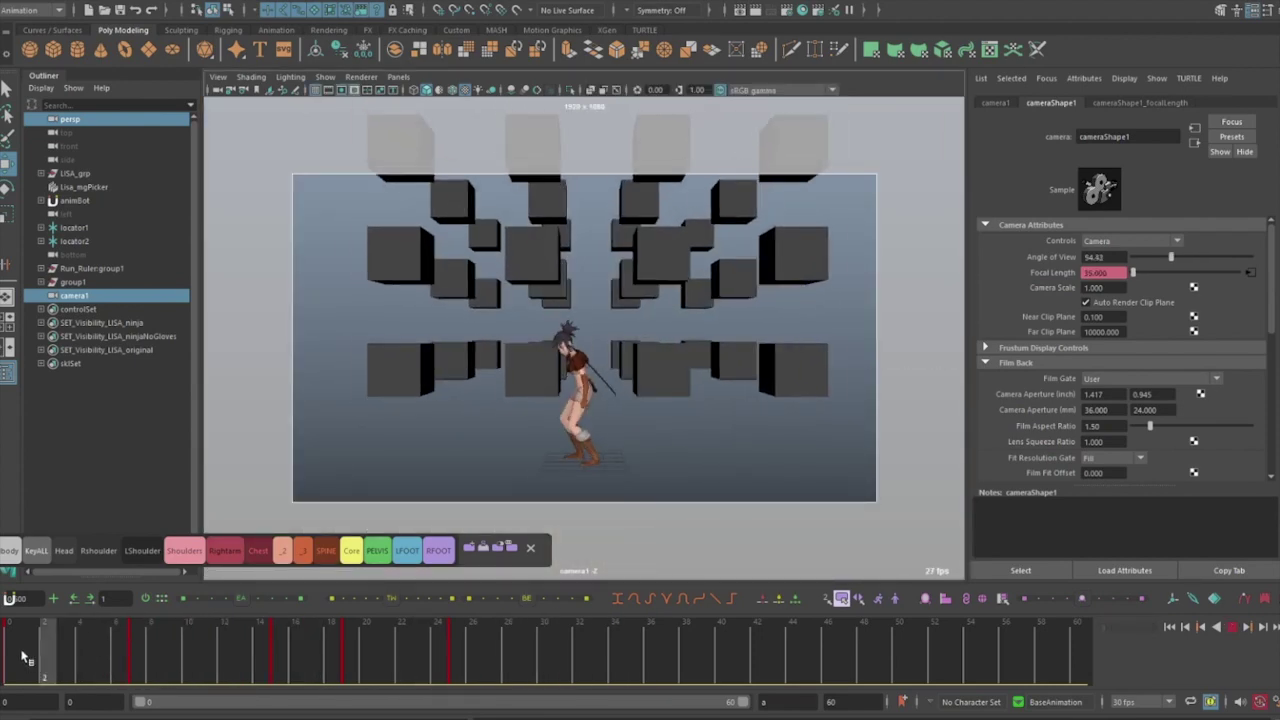
drag(34, 650, 185, 674)
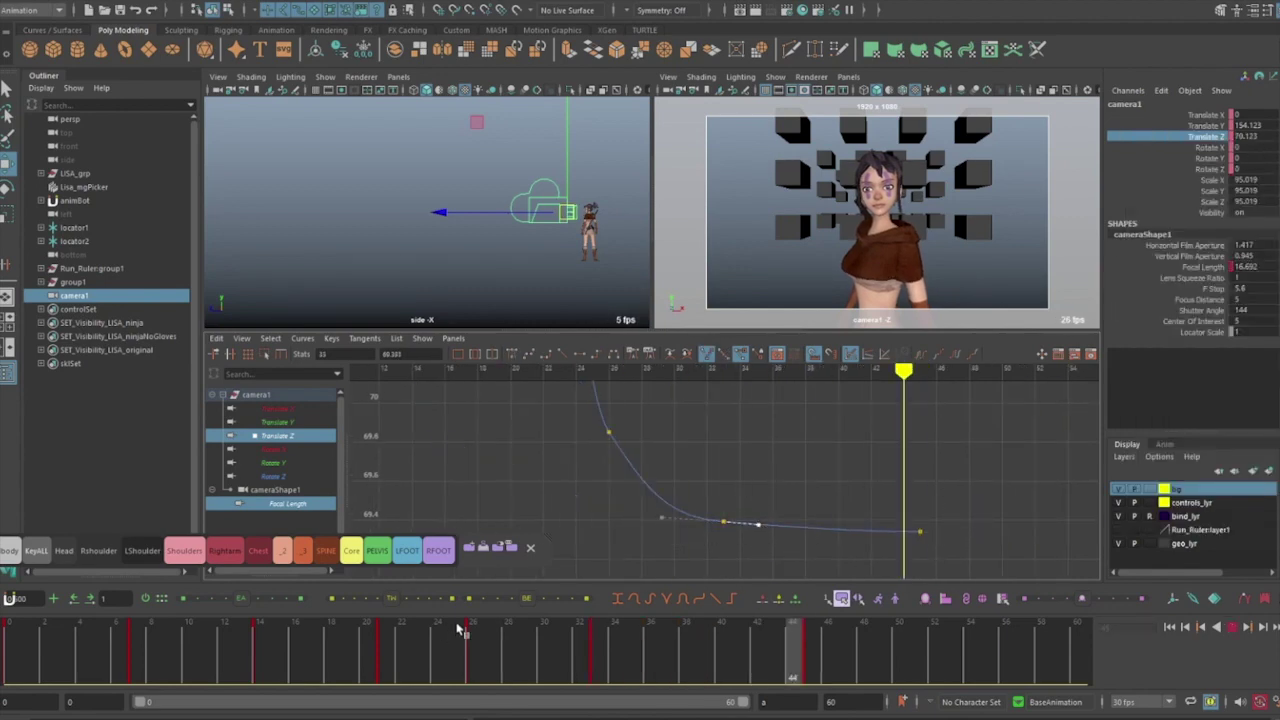
Step: Review playback full-size and set the timeline range to frames 0–36
key(space)
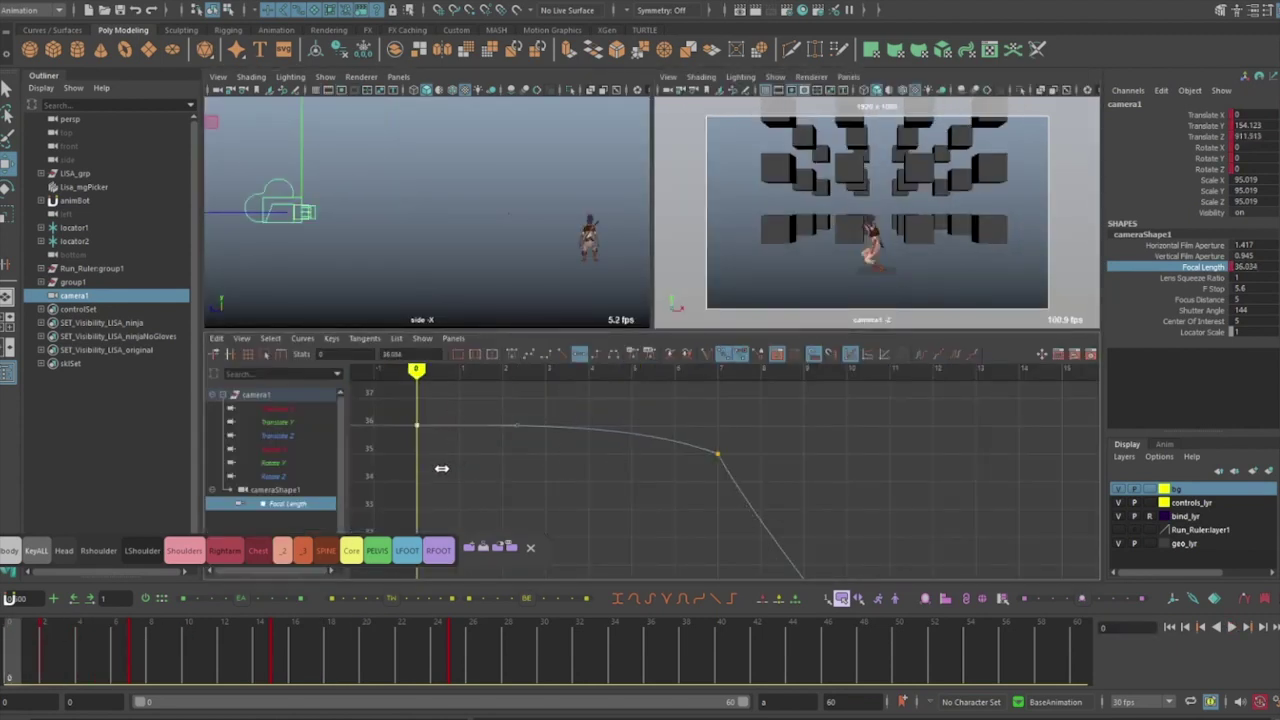
key(alt+v)
key(space)
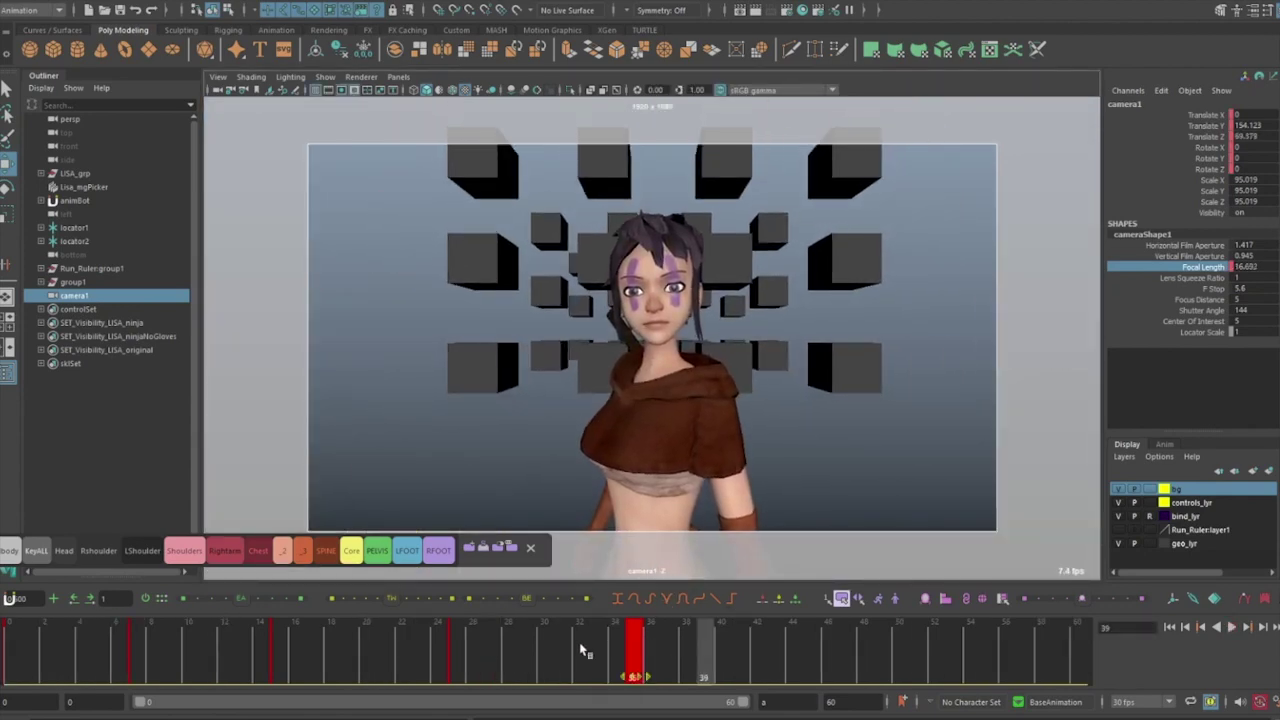
shift+drag(640, 650, 5, 650)
key(alt+v)
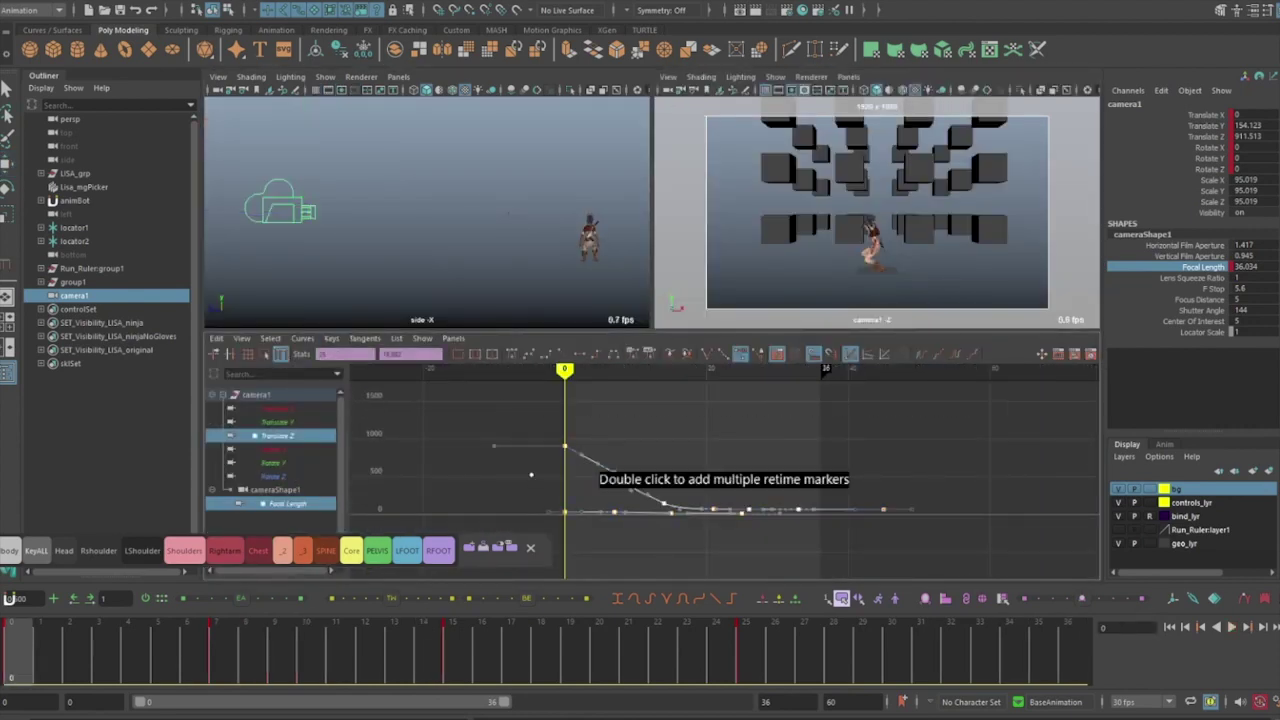
Step: Rescale the timing of camera1's Translate Z and Focal Length keys, then replay from frame 0
key(alt+v)
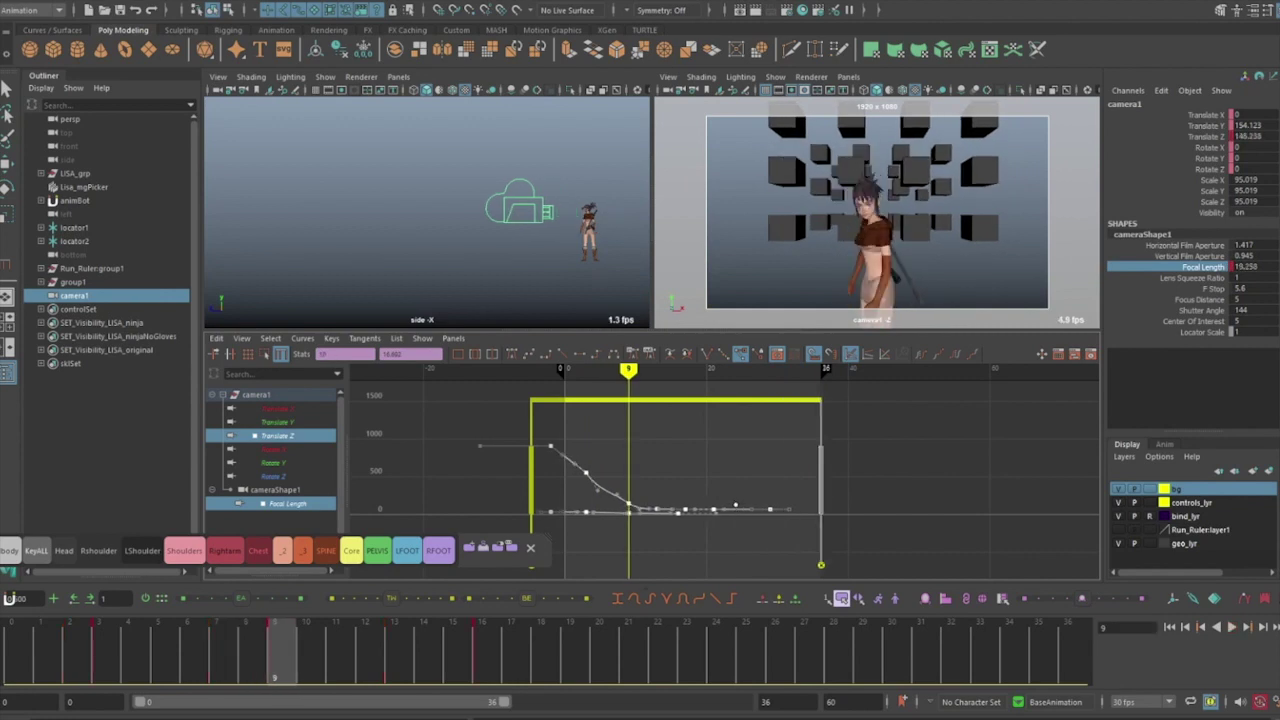
drag(630, 459, 808, 558)
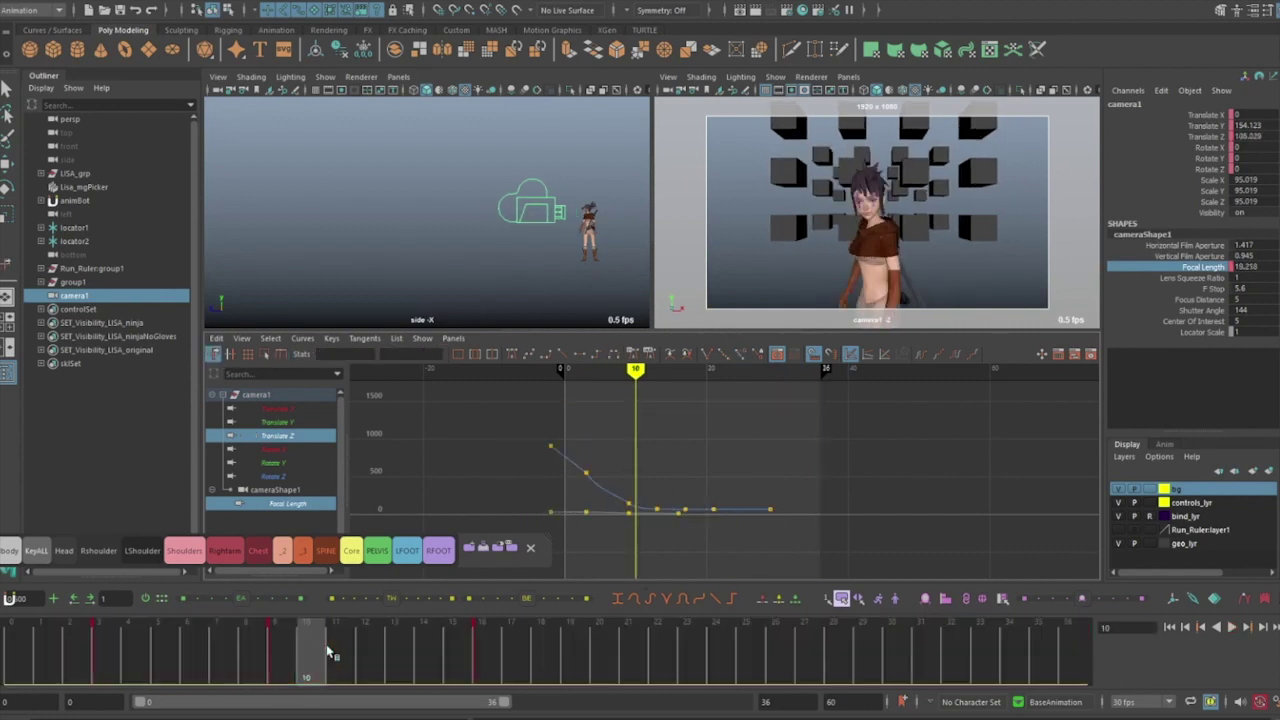
key(alt+shift+v)
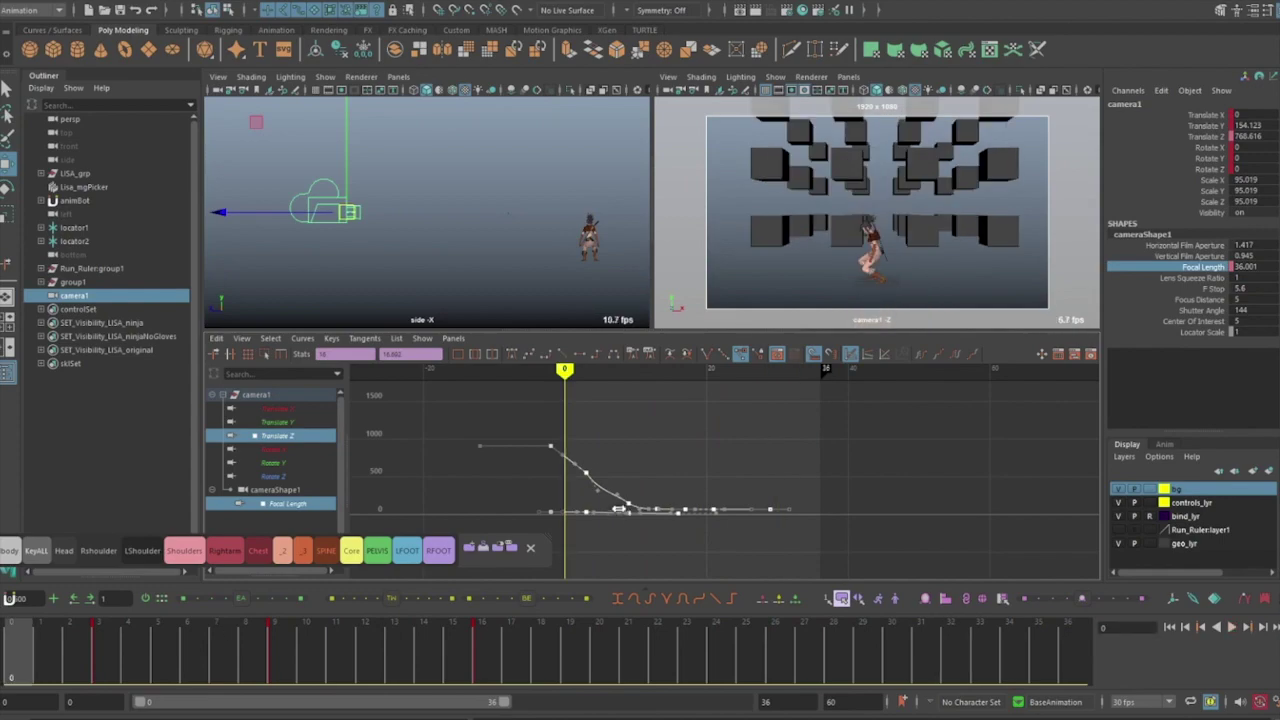
key(alt+v)
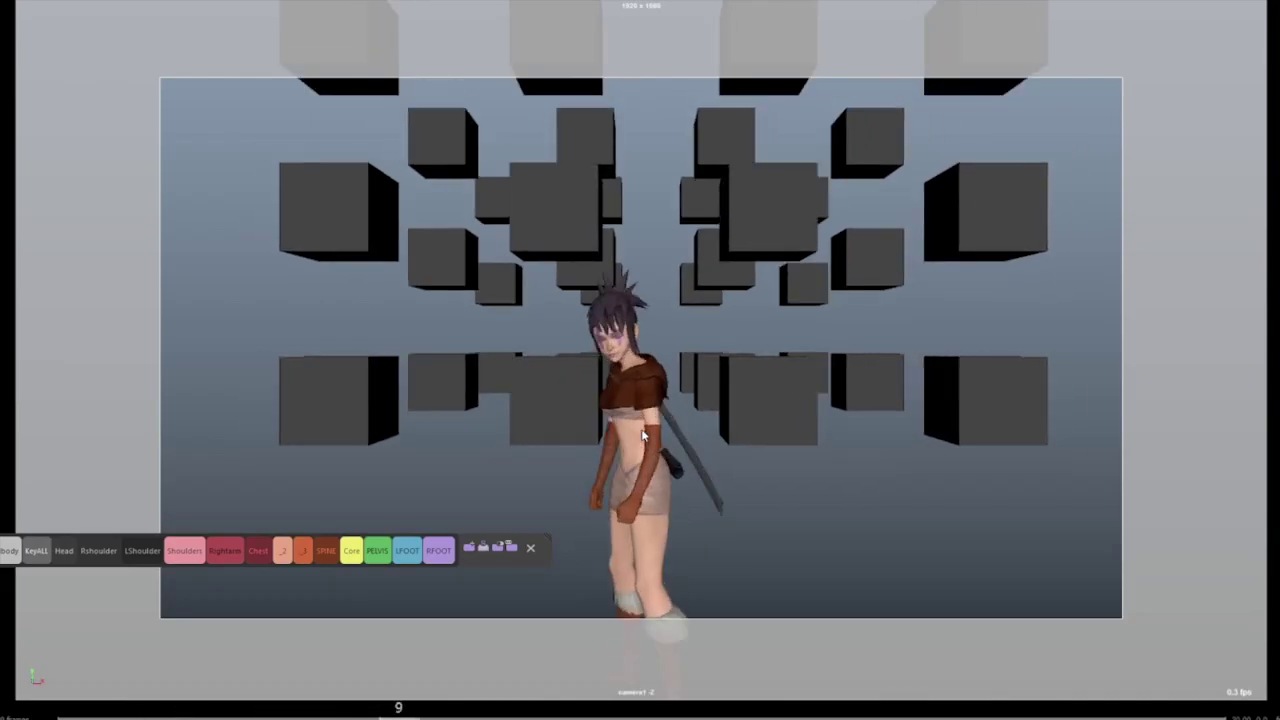
Step: Hide the interface so the camera1 view fills the whole screen during playback
key(ctrl+space)
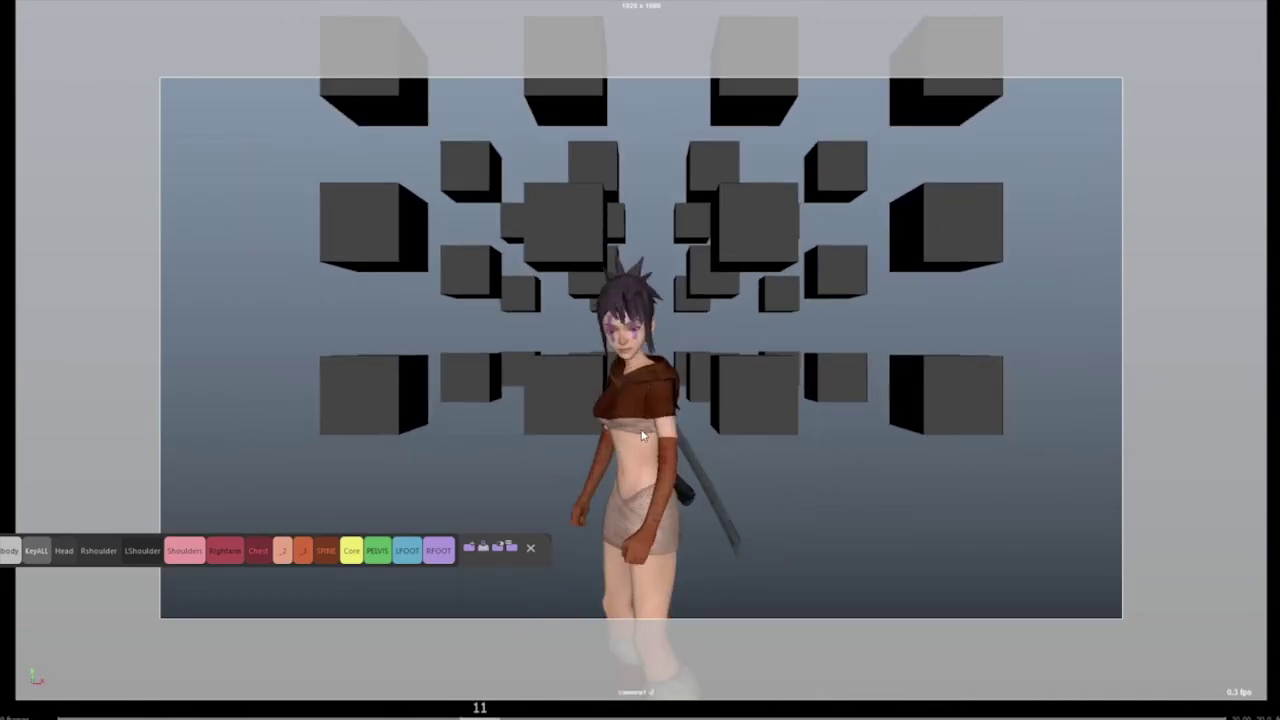